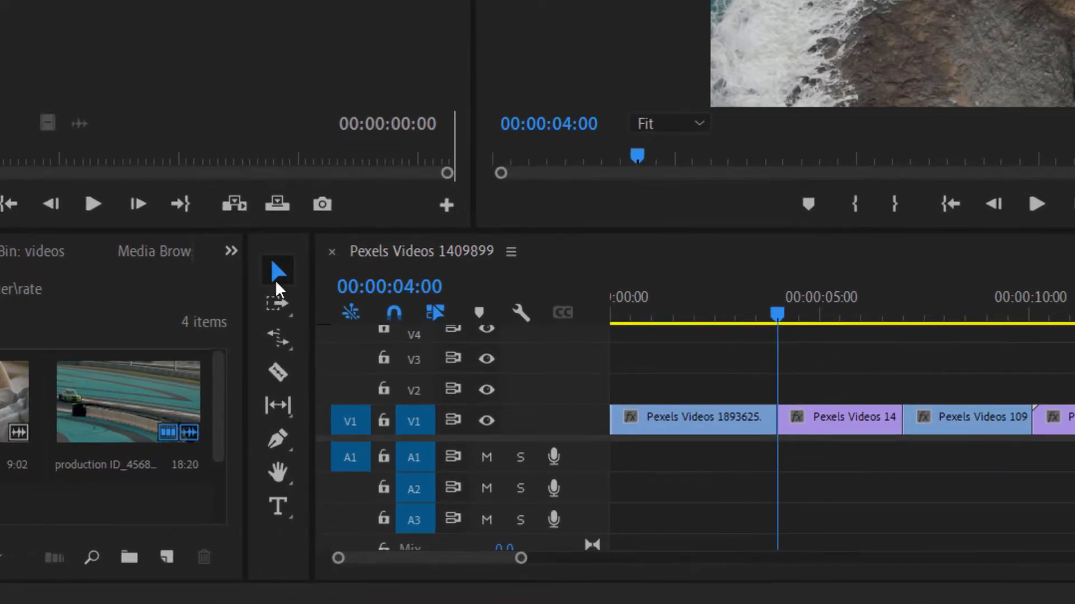
Switch to Track Select Forward, then open the Ripple Edit tool flyout to see the trimming tools
{"action": "left_click", "coordinate": [286, 309]}
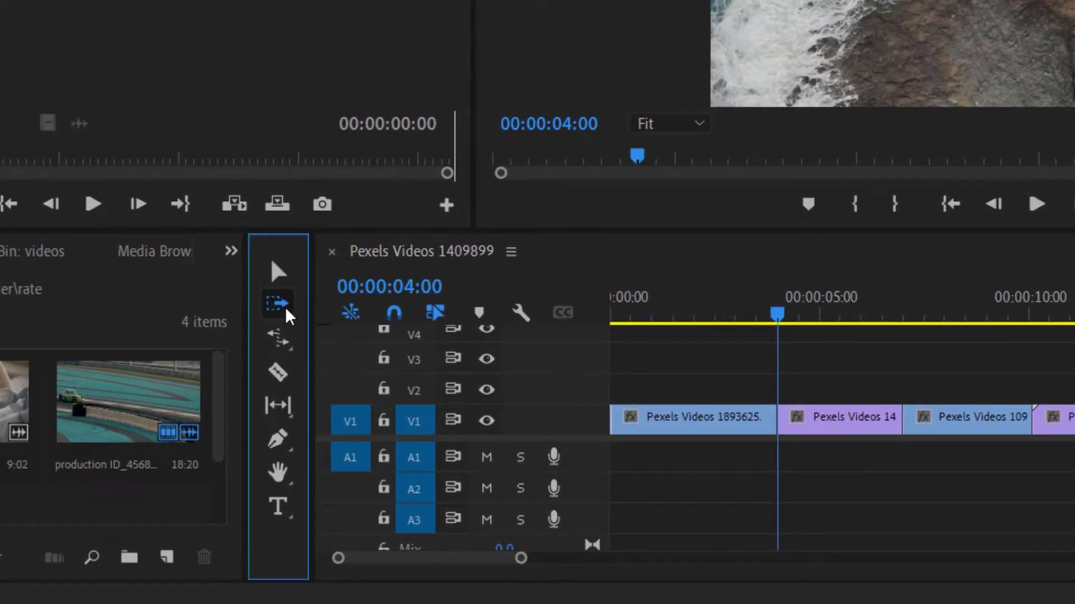
{"action": "left_click", "coordinate": [279, 337]}
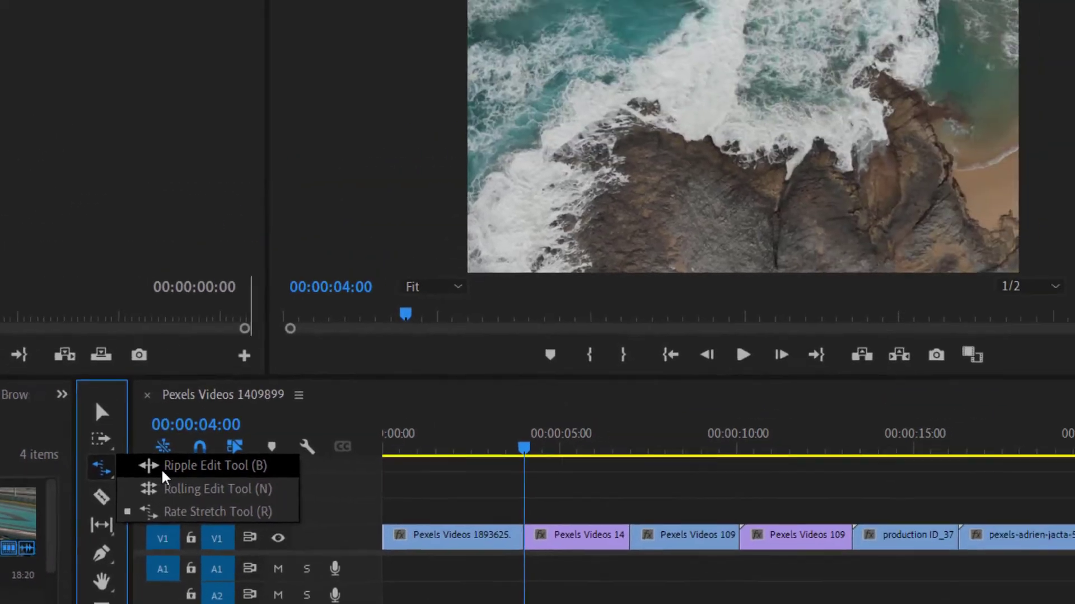
Choose Ripple Edit and play the sequence from 00:00:00:00, stopping at 00:00:04:18
{"action": "left_click", "coordinate": [351, 345]}
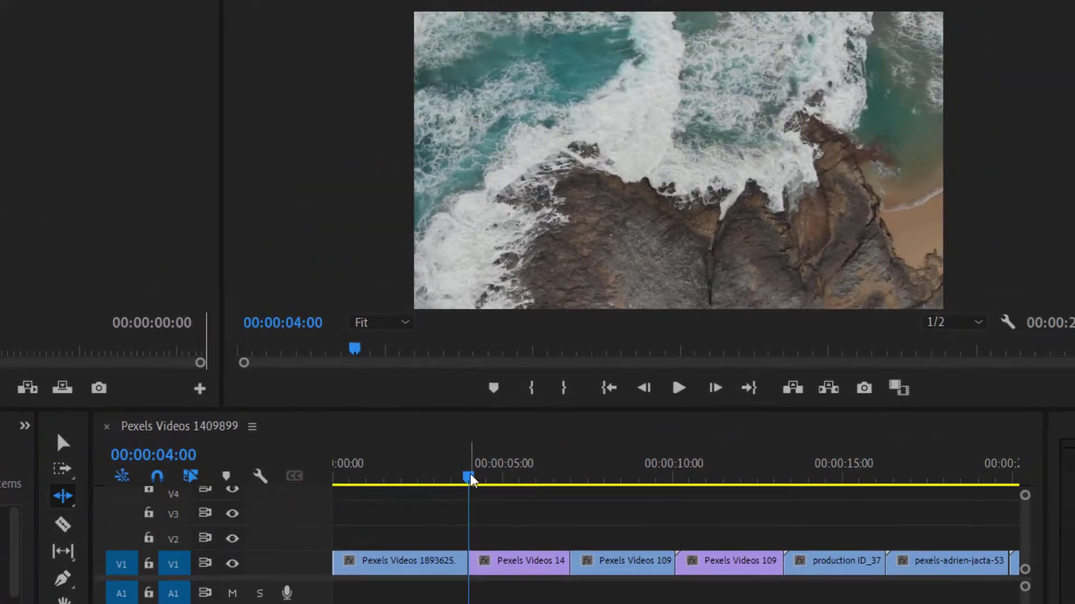
{"action": "left_click_drag", "start_coordinate": [469, 481], "coordinate": [335, 503]}
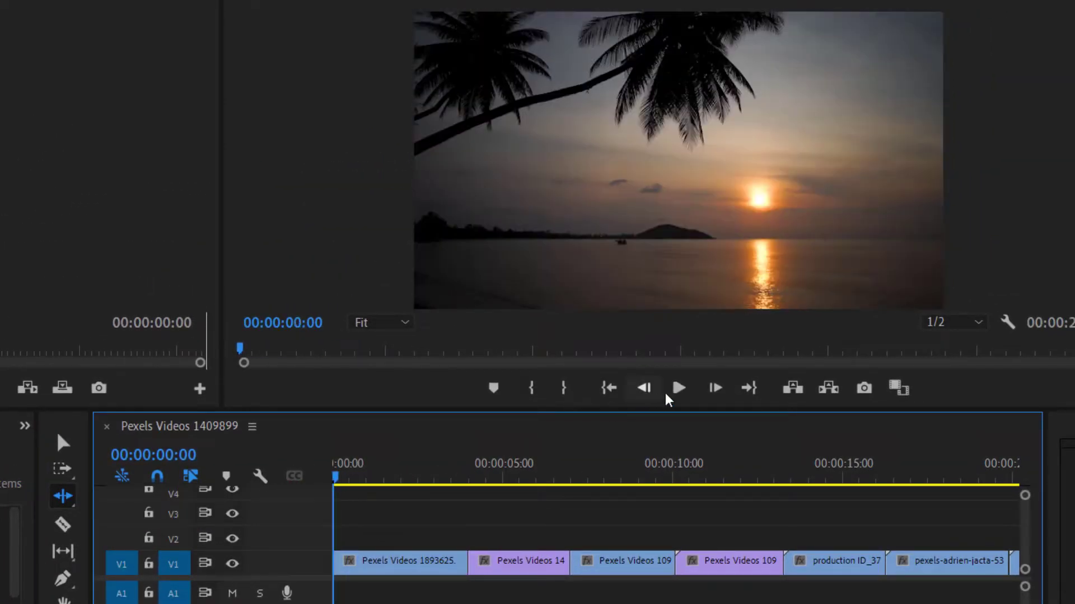
{"action": "left_click", "coordinate": [675, 390]}
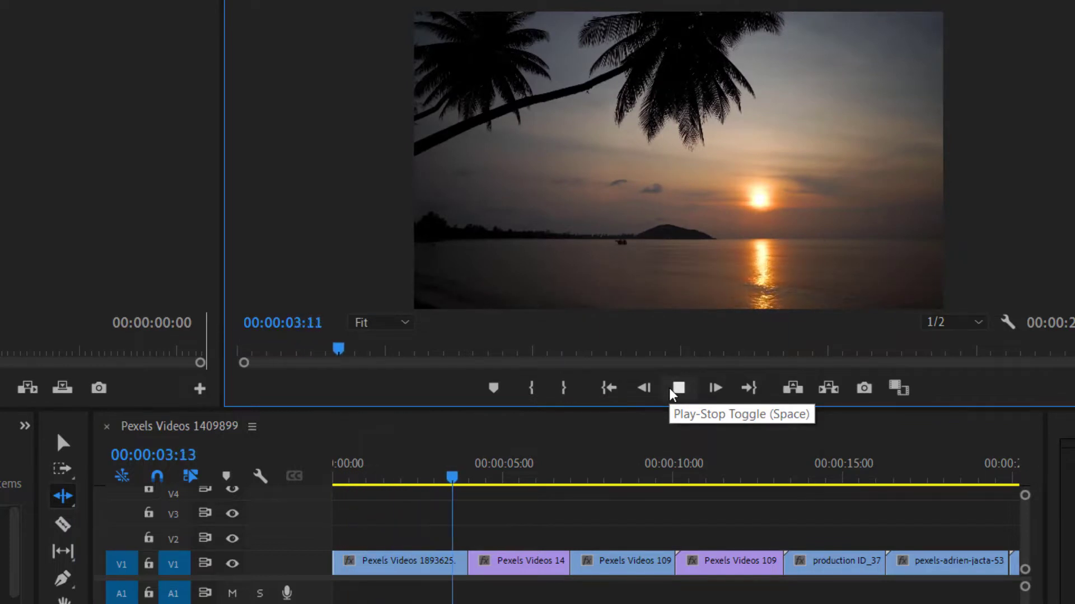
{"action": "left_click", "coordinate": [676, 389]}
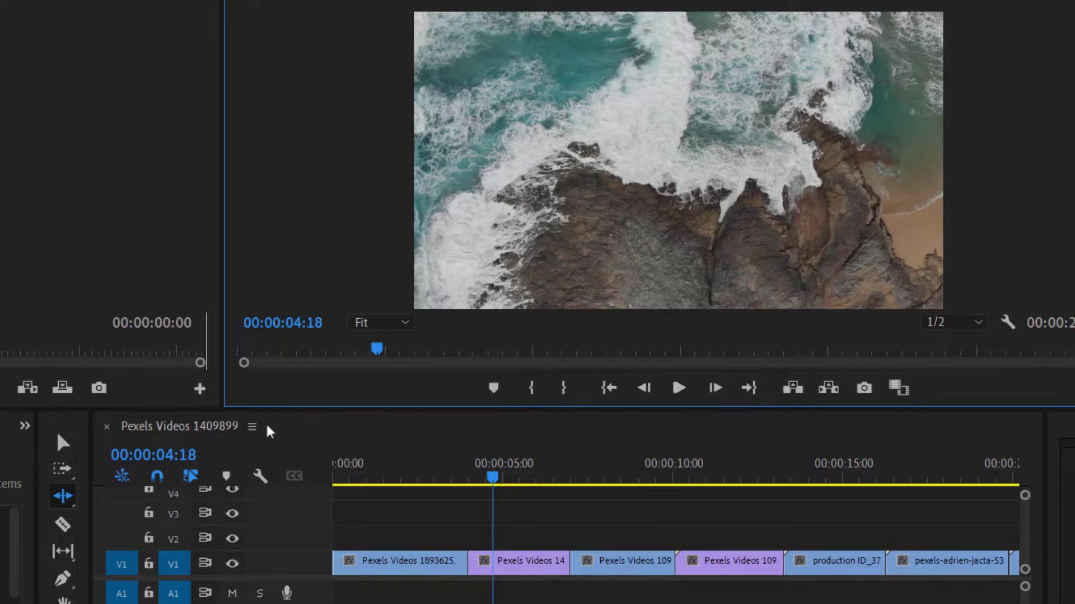
{"action": "left_click", "coordinate": [64, 443]}
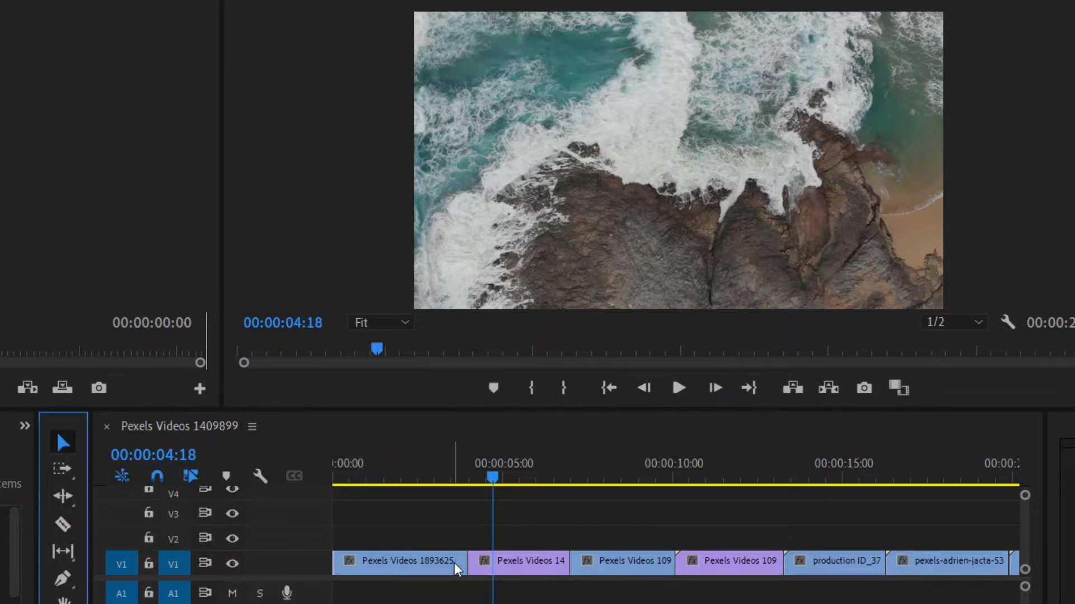
{"action": "left_click_drag", "start_coordinate": [459, 570], "coordinate": [426, 568]}
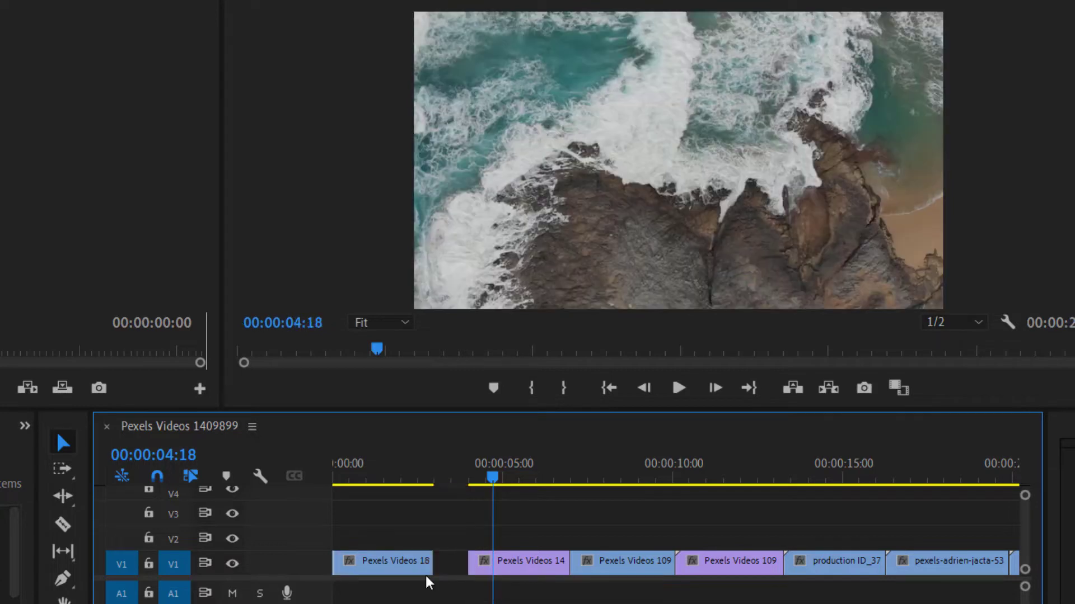
{"action": "left_click", "coordinate": [62, 469]}
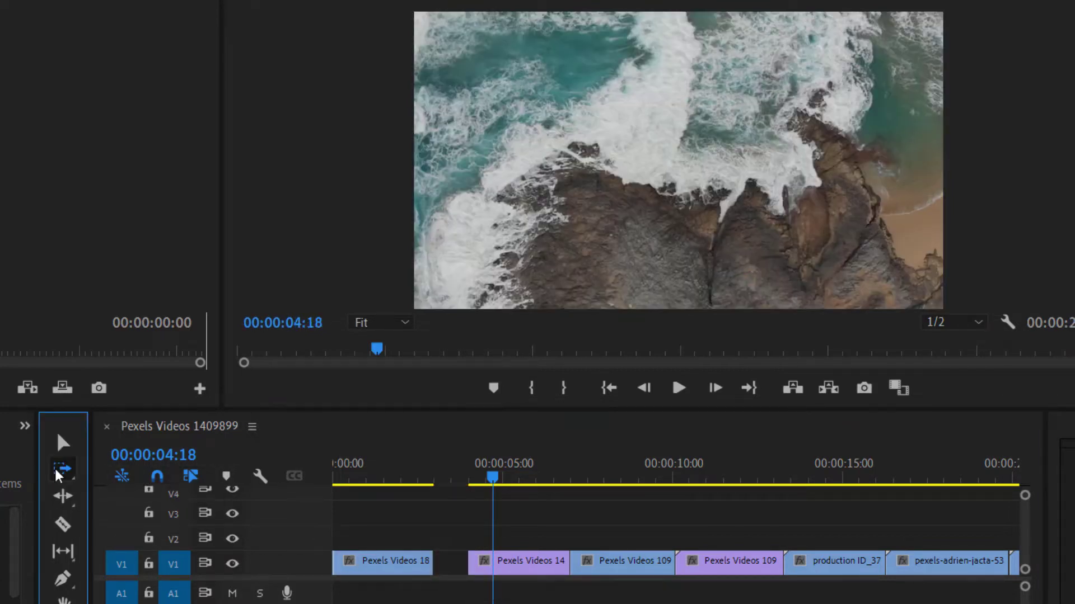
{"action": "left_click", "coordinate": [445, 574]}
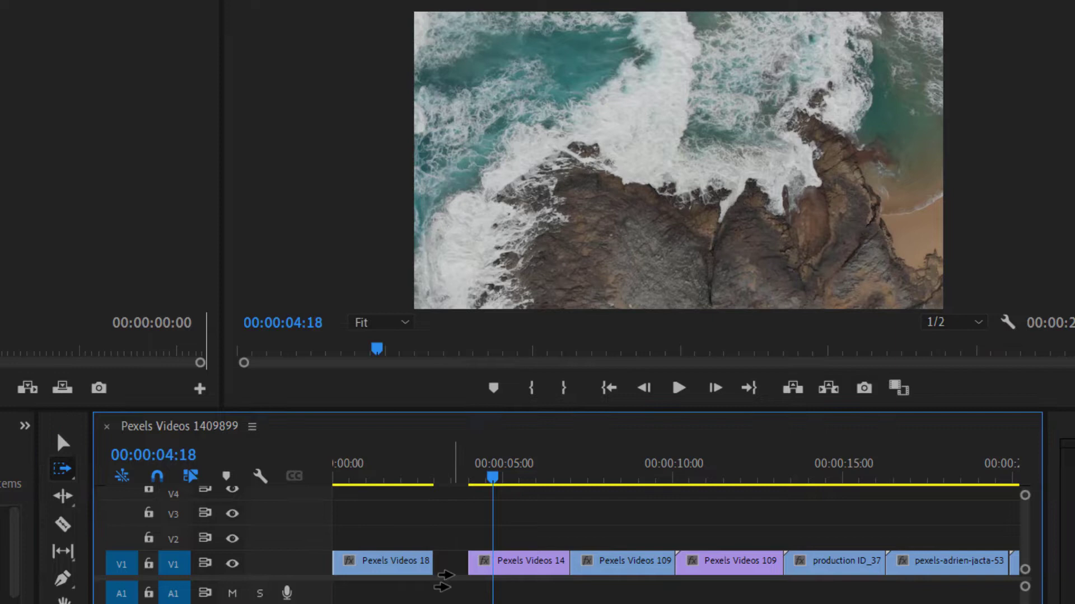
{"action": "mouse_move", "coordinate": [447, 574]}
{"action": "left_mouse_down"}
{"action": "mouse_move", "coordinate": [464, 572]}
{"action": "mouse_move", "coordinate": [455, 574]}
{"action": "left_mouse_up"}
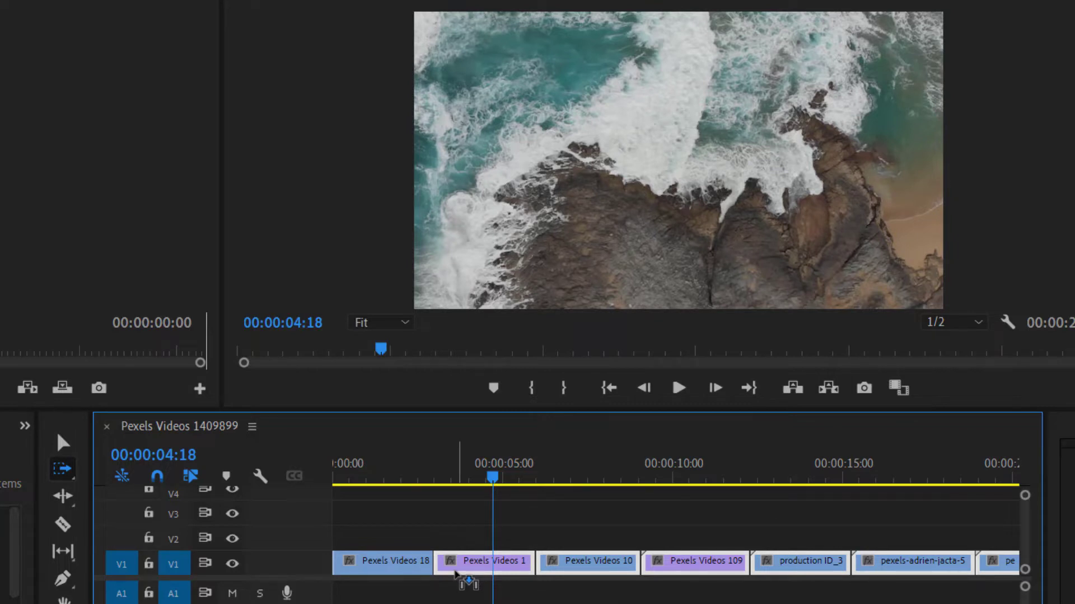
{"action": "key", "text": "ctrl+z"}
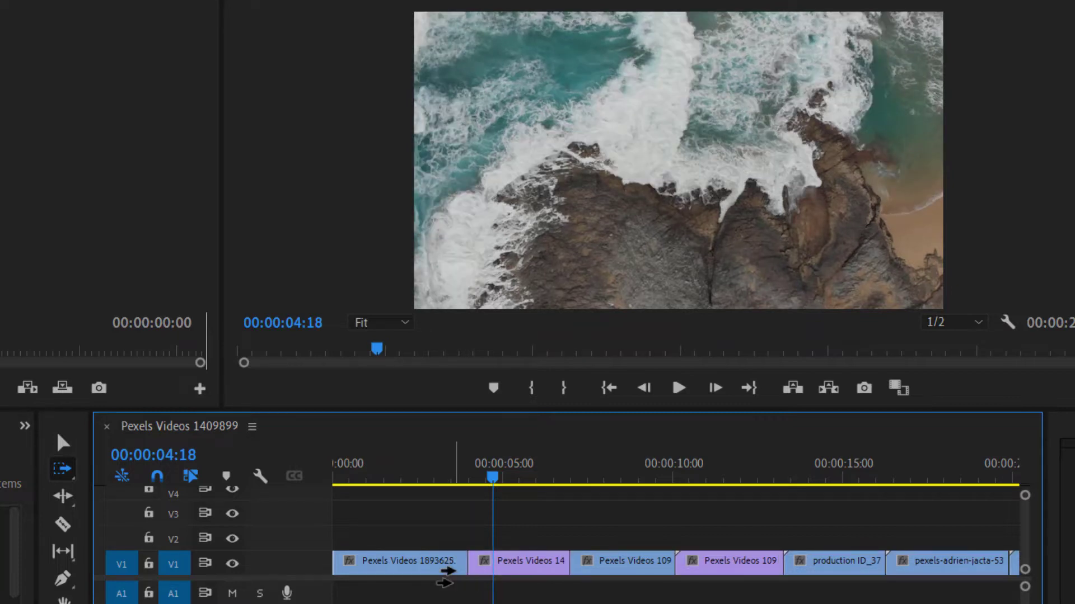
Ripple-trim the first V1 clip's end shorter so later clips close up; sequence becomes 00:00:28:17
{"action": "left_click", "coordinate": [62, 496]}
{"action": "left_click", "coordinate": [119, 502]}
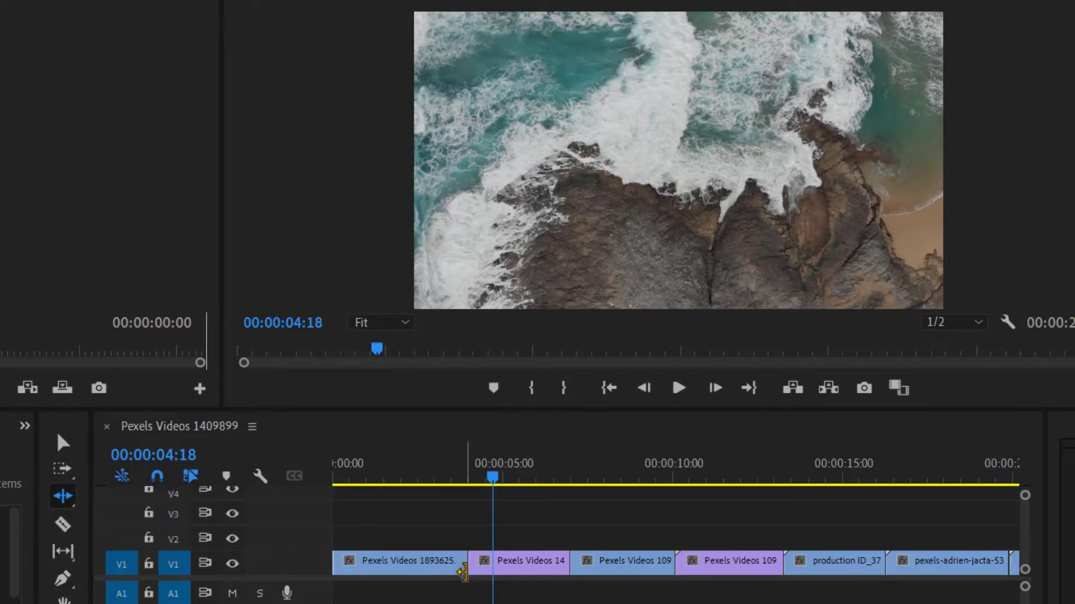
{"action": "left_click_drag", "start_coordinate": [460, 573], "coordinate": [426, 569]}
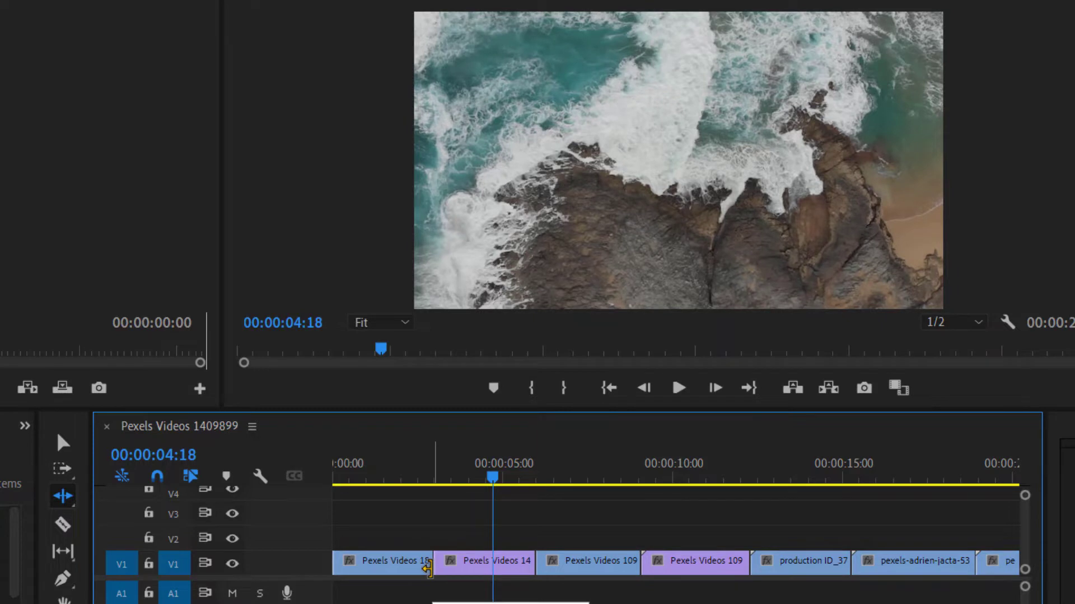
{"action": "mouse_move", "coordinate": [427, 569]}
{"action": "left_mouse_down"}
{"action": "mouse_move", "coordinate": [459, 566]}
{"action": "mouse_move", "coordinate": [424, 565]}
{"action": "left_mouse_up"}
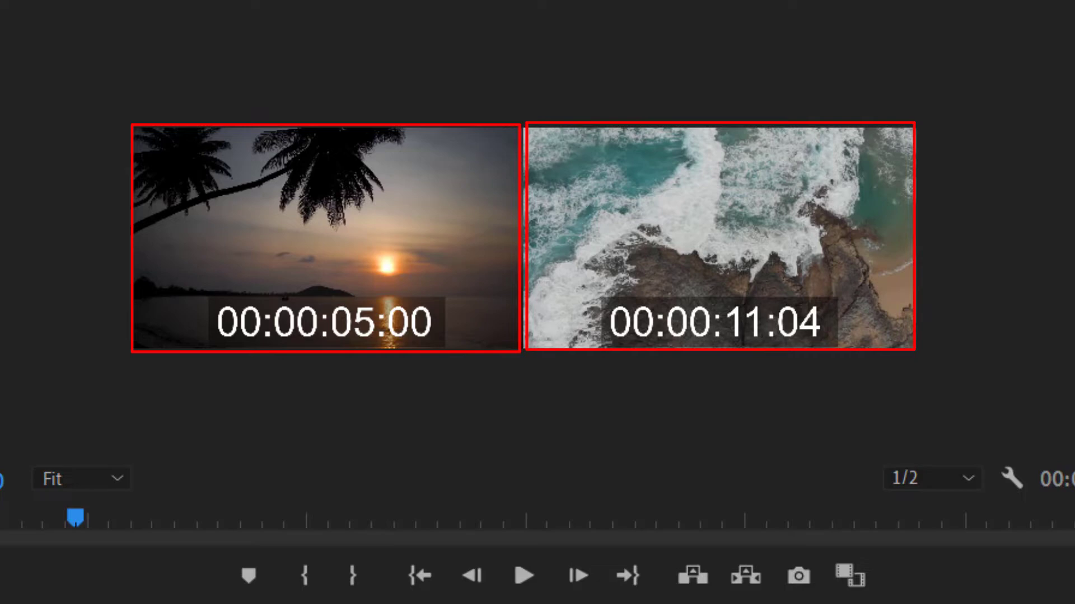
{"action": "left_click_drag", "start_coordinate": [585, 473], "coordinate": [586, 473]}
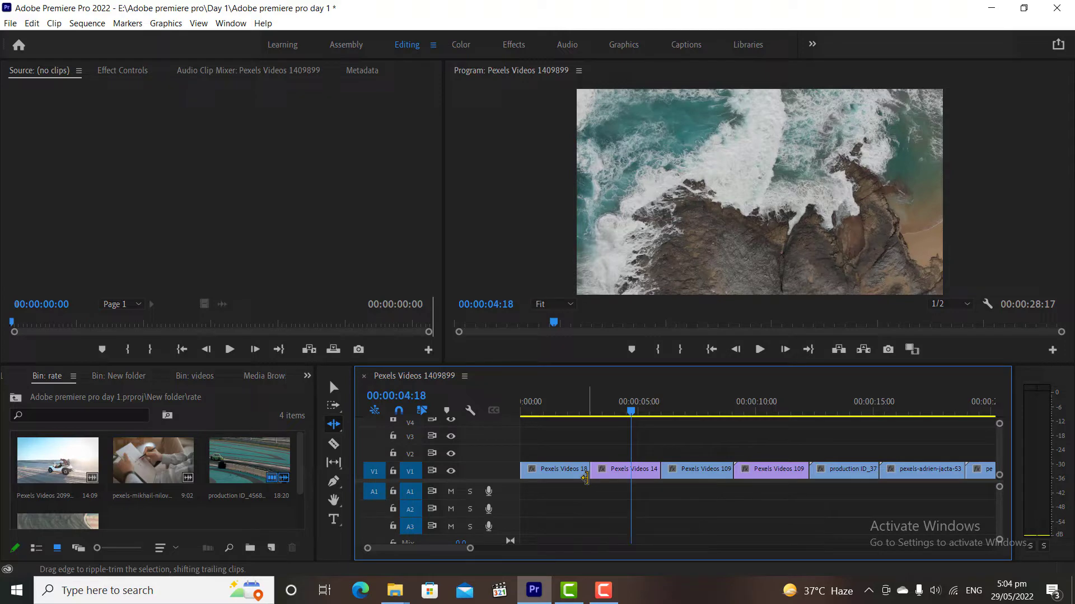
Undo the ripple trim, try a Selection-tool trim on the first clip's end, then undo that too
{"action": "key", "text": "ctrl+z"}
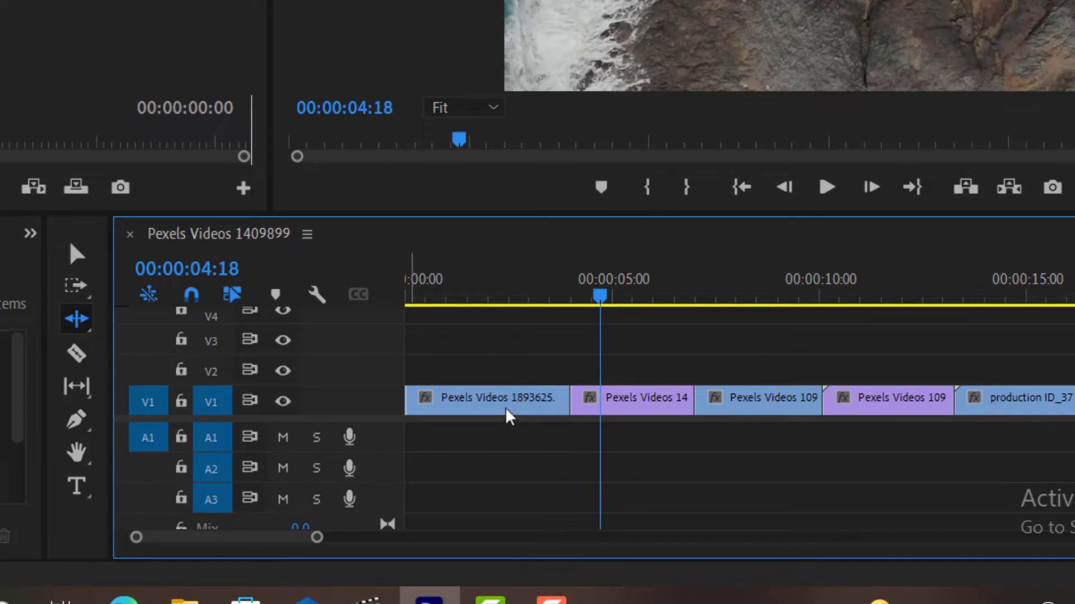
{"action": "left_click", "coordinate": [84, 255]}
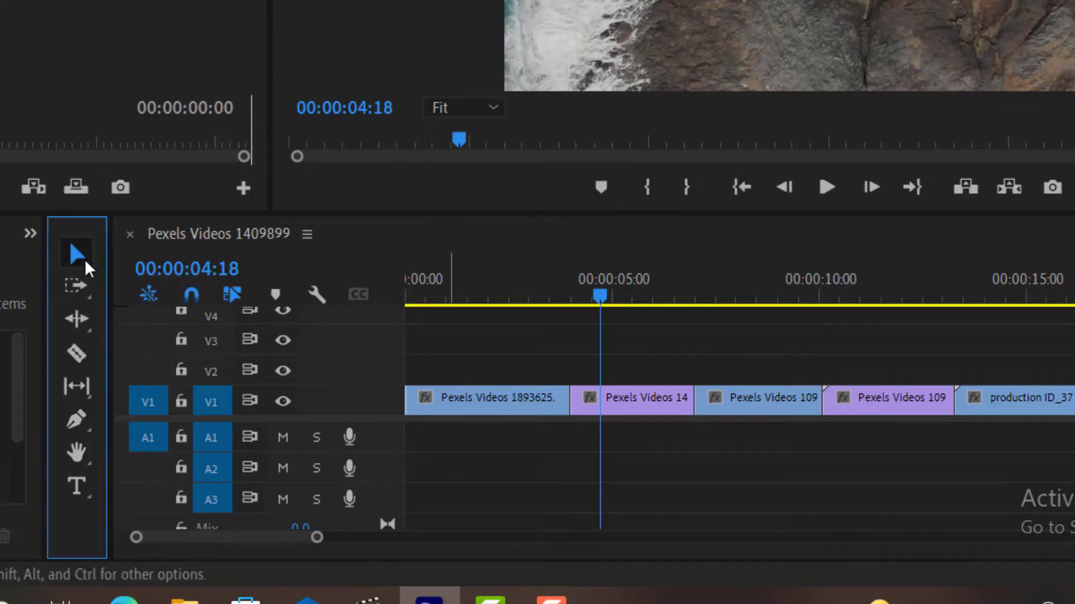
{"action": "left_click_drag", "start_coordinate": [568, 400], "coordinate": [539, 402]}
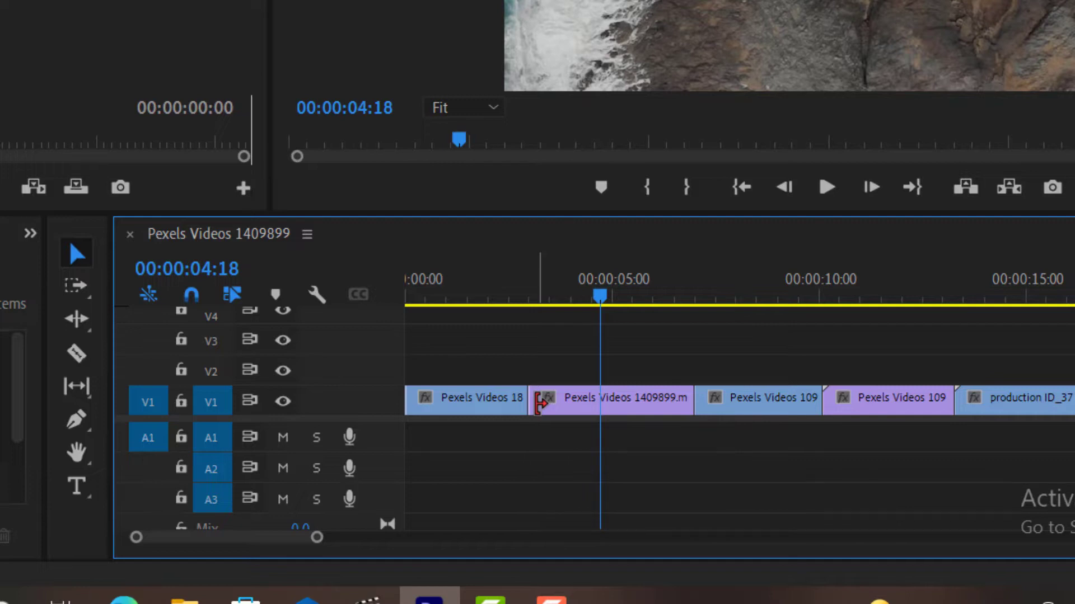
{"action": "key", "text": "ctrl+z"}
{"action": "key", "text": "ctrl+z"}
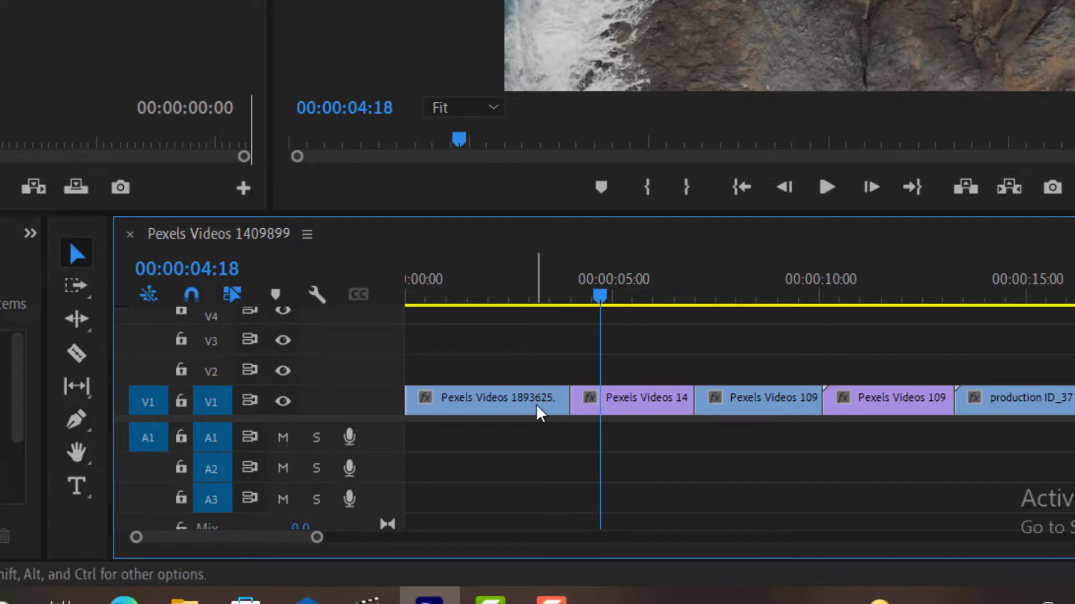
Roll the cut between the first two clips one second earlier, leaving the first clip 00:00:03:00
{"action": "left_click", "coordinate": [84, 319]}
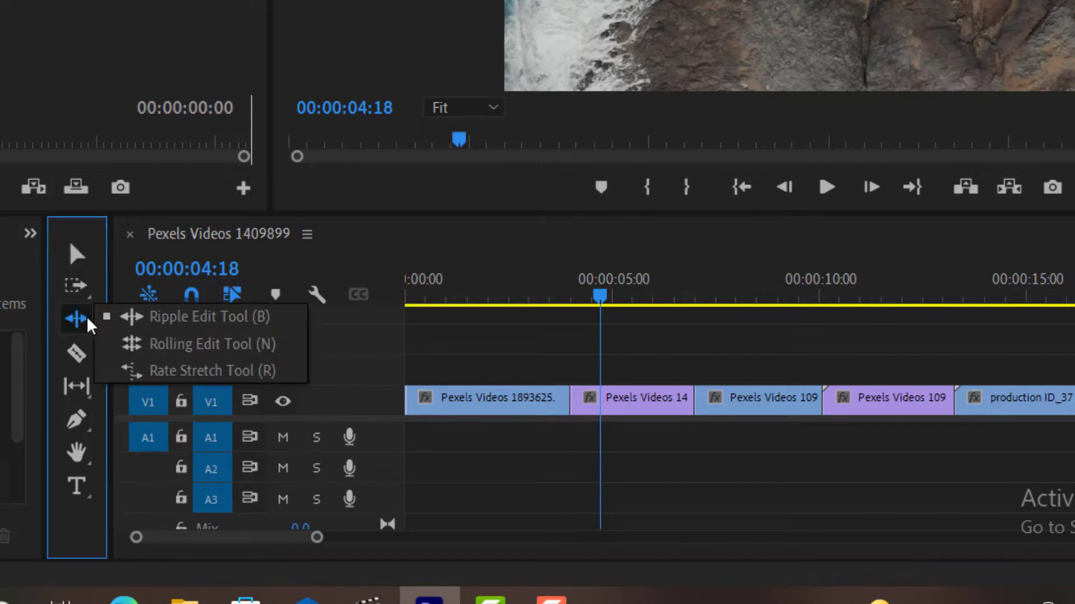
{"action": "left_click", "coordinate": [159, 358]}
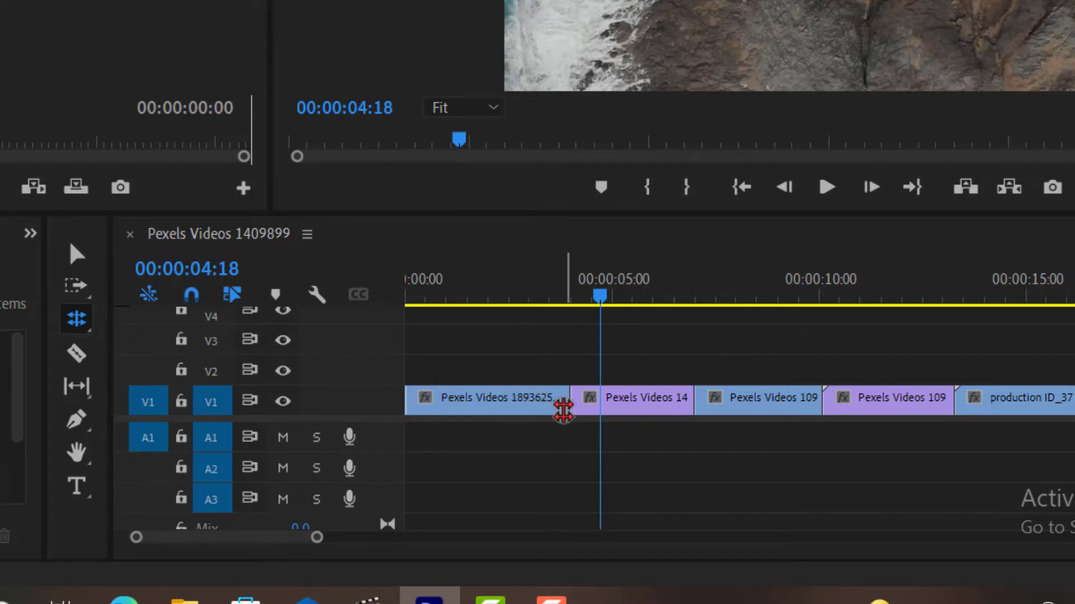
{"action": "left_click_drag", "start_coordinate": [562, 410], "coordinate": [521, 412]}
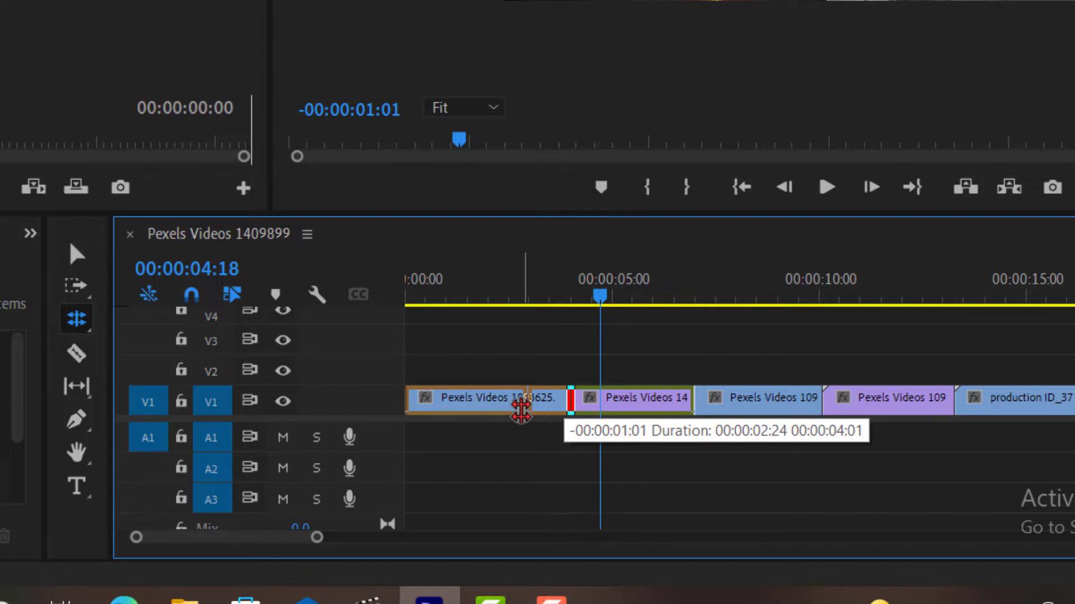
{"action": "left_click_drag", "start_coordinate": [521, 412], "coordinate": [523, 410]}
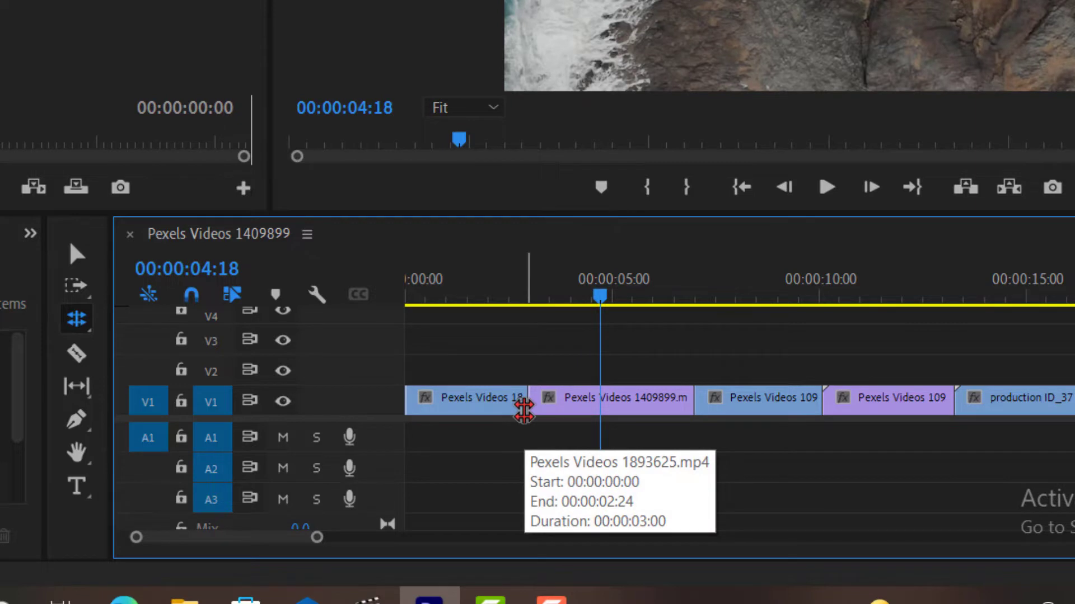
{"action": "mouse_move", "coordinate": [523, 410]}
{"action": "left_mouse_down"}
{"action": "mouse_move", "coordinate": [558, 411]}
{"action": "mouse_move", "coordinate": [518, 408]}
{"action": "left_mouse_up"}
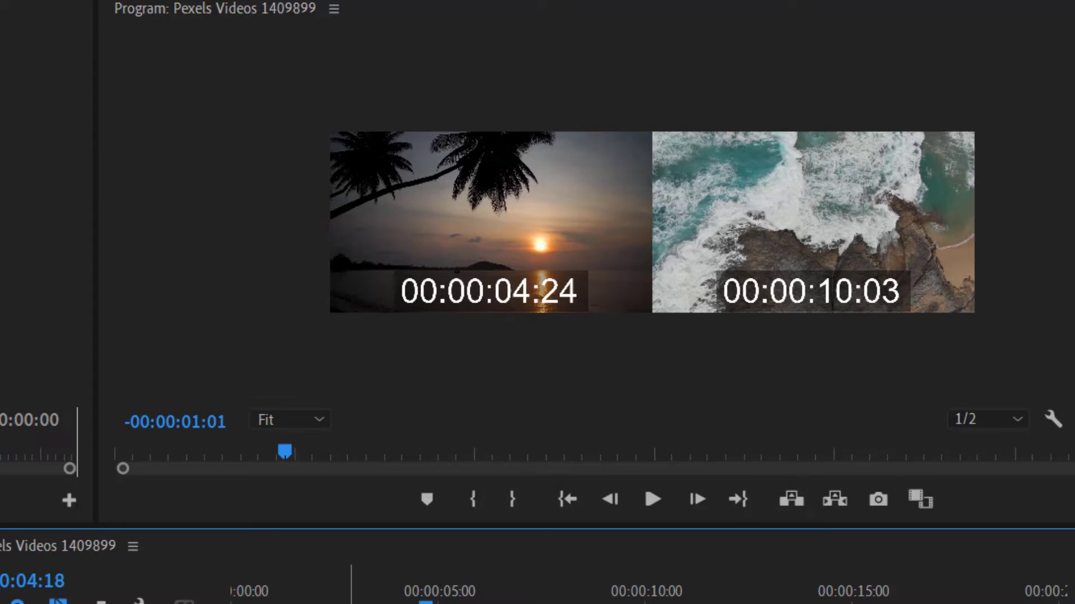
{"action": "left_click_drag", "start_coordinate": [351, 601], "coordinate": [354, 601]}
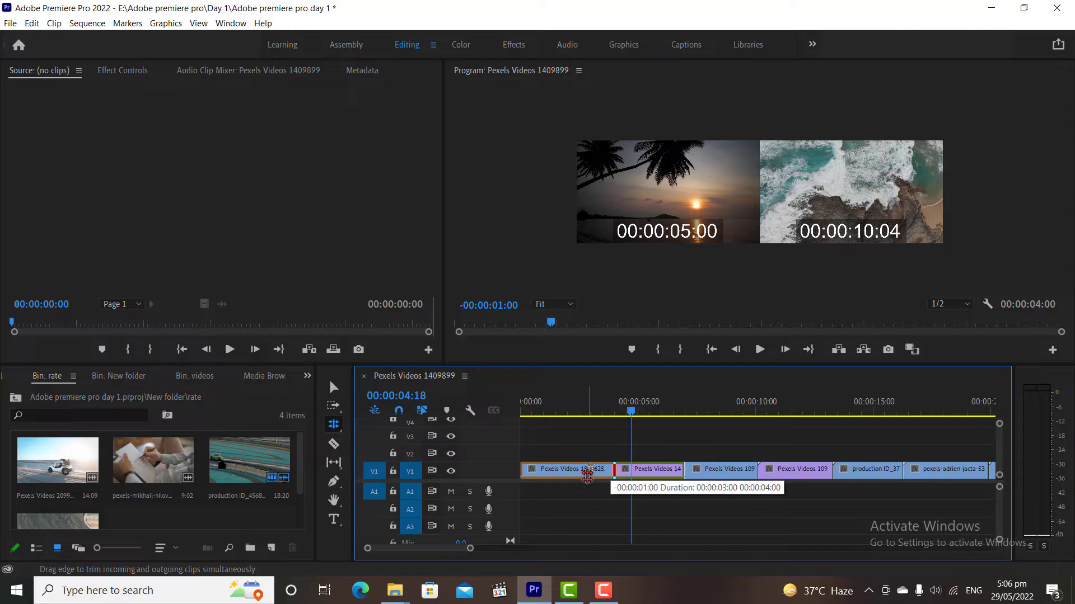
{"action": "left_click_drag", "start_coordinate": [587, 475], "coordinate": [588, 476]}
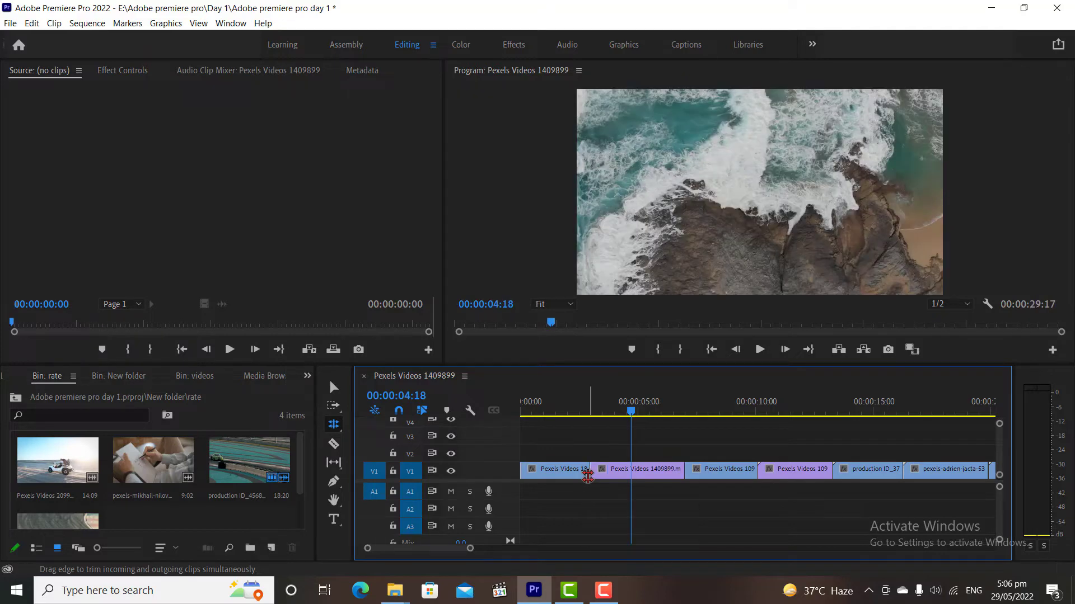
Select the Rate Stretch tool from the trimming tools flyout
{"action": "left_click", "coordinate": [334, 424]}
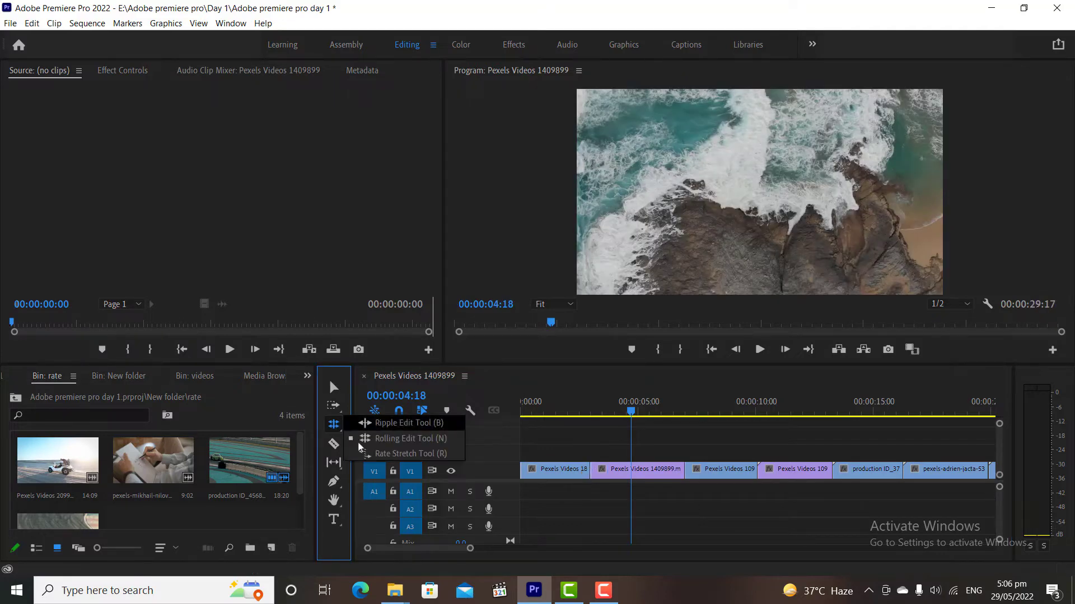
{"action": "left_click", "coordinate": [374, 457]}
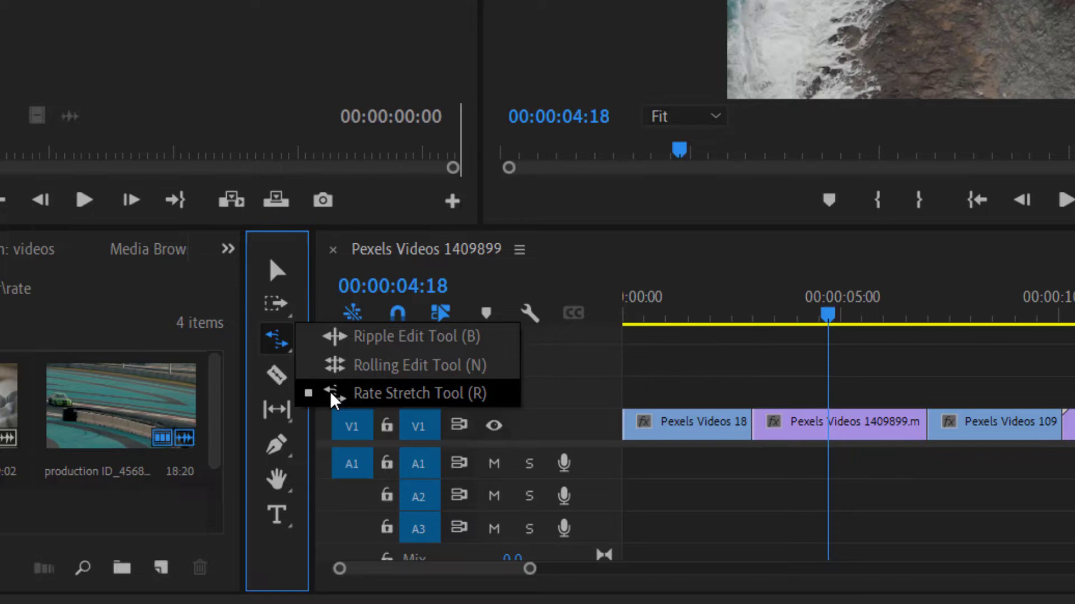
{"action": "left_click", "coordinate": [331, 400]}
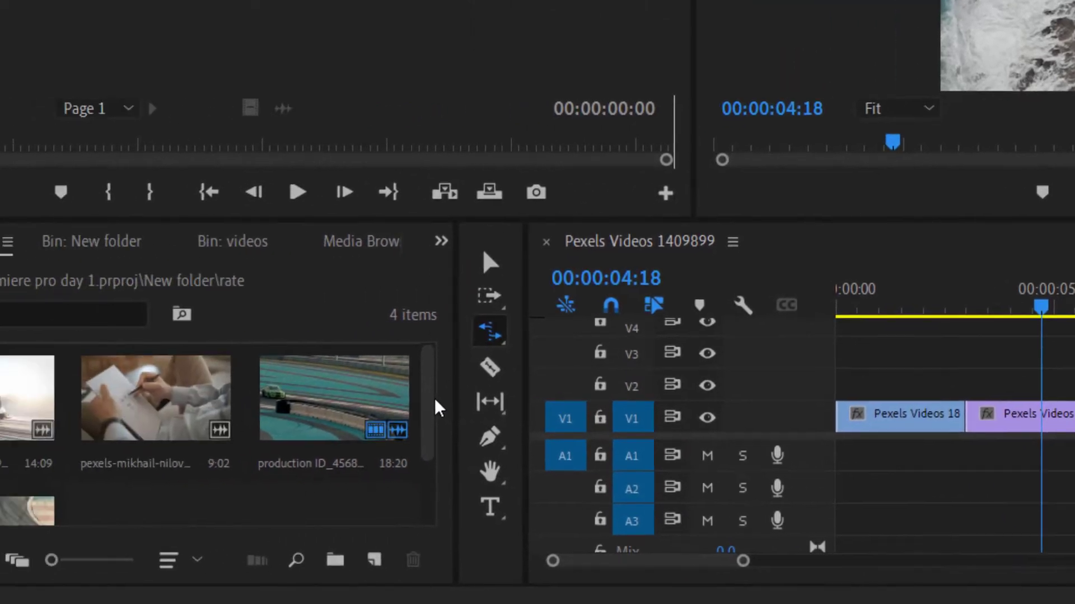
Create sequence production ID_4568863 by dropping the car-drift clip onto New Item
{"action": "left_click_drag", "start_coordinate": [221, 416], "coordinate": [221, 504]}
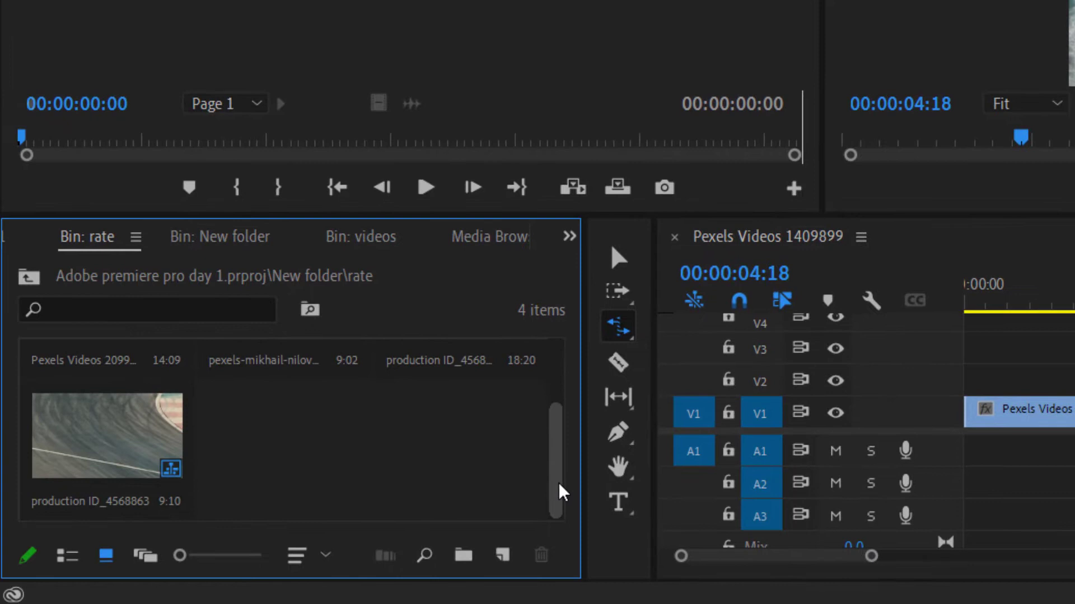
{"action": "left_click_drag", "start_coordinate": [562, 490], "coordinate": [561, 427]}
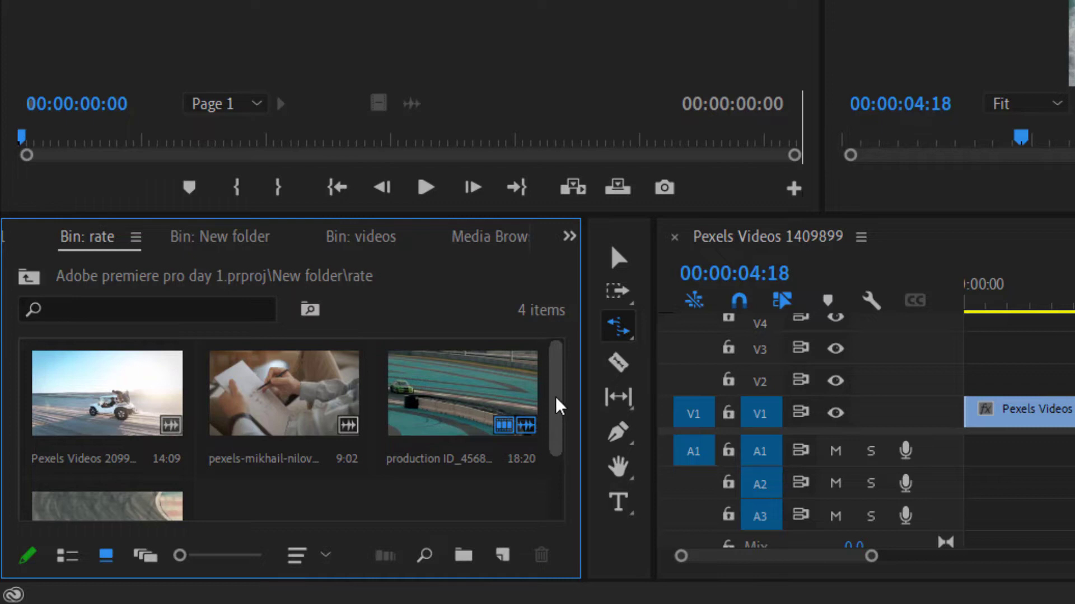
{"action": "left_click_drag", "start_coordinate": [442, 412], "coordinate": [508, 575]}
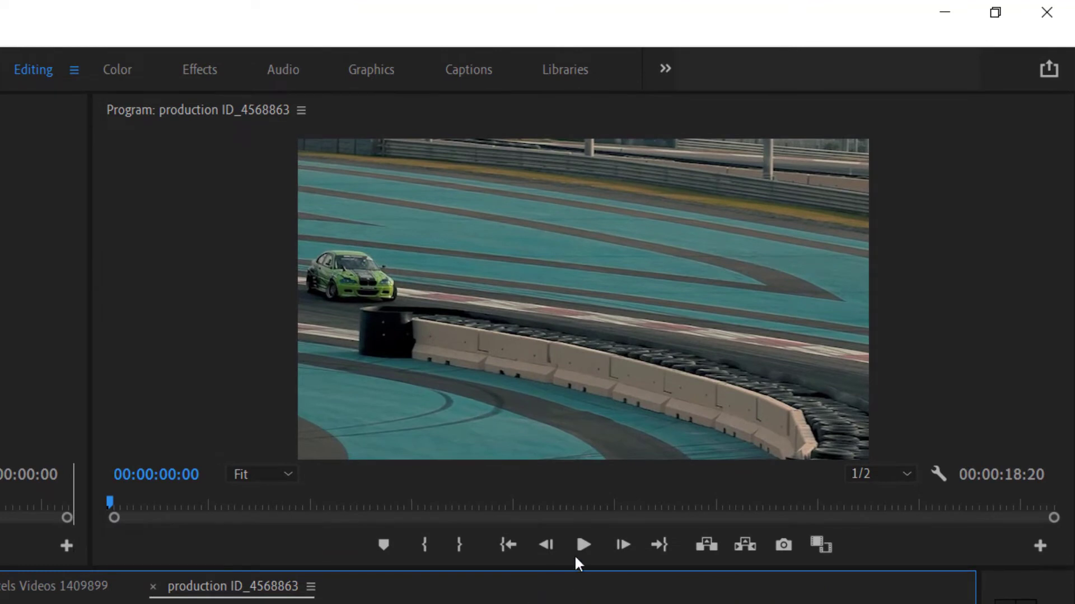
{"action": "left_click", "coordinate": [576, 551]}
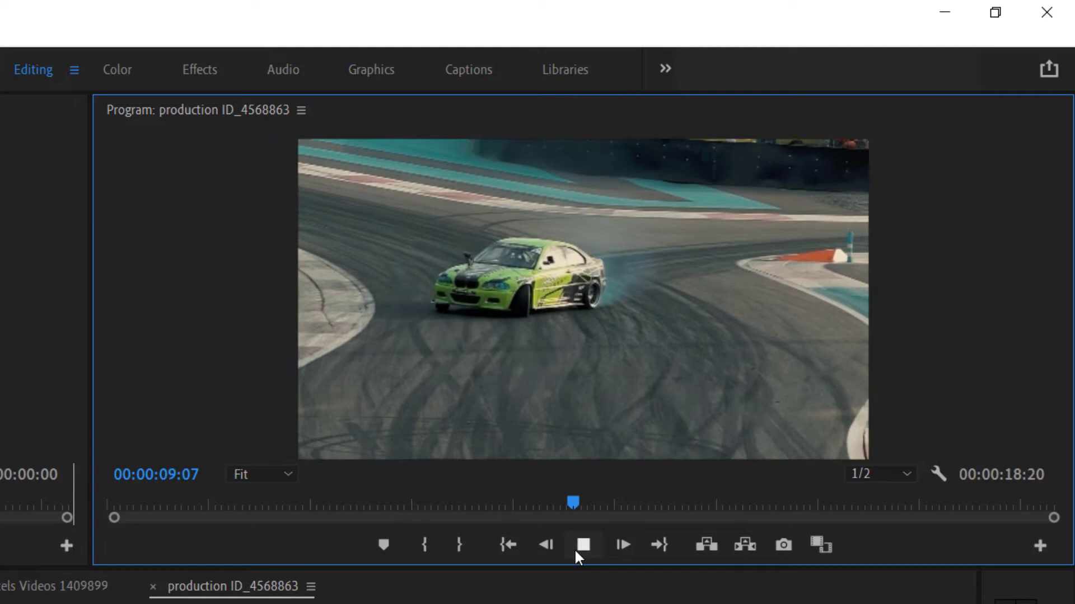
{"action": "left_click", "coordinate": [582, 546]}
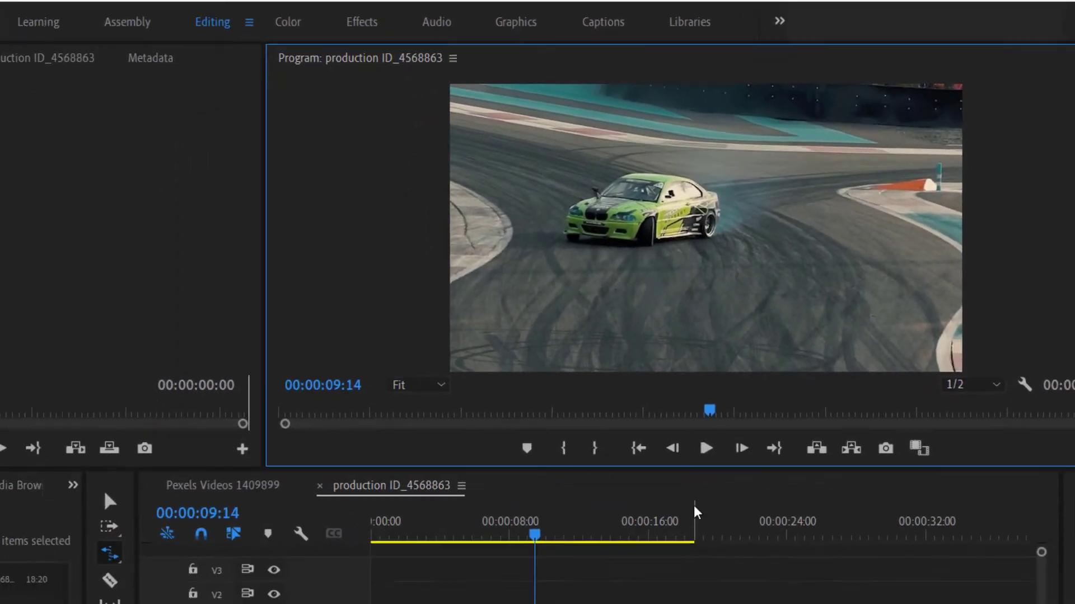
{"action": "left_click", "coordinate": [706, 448]}
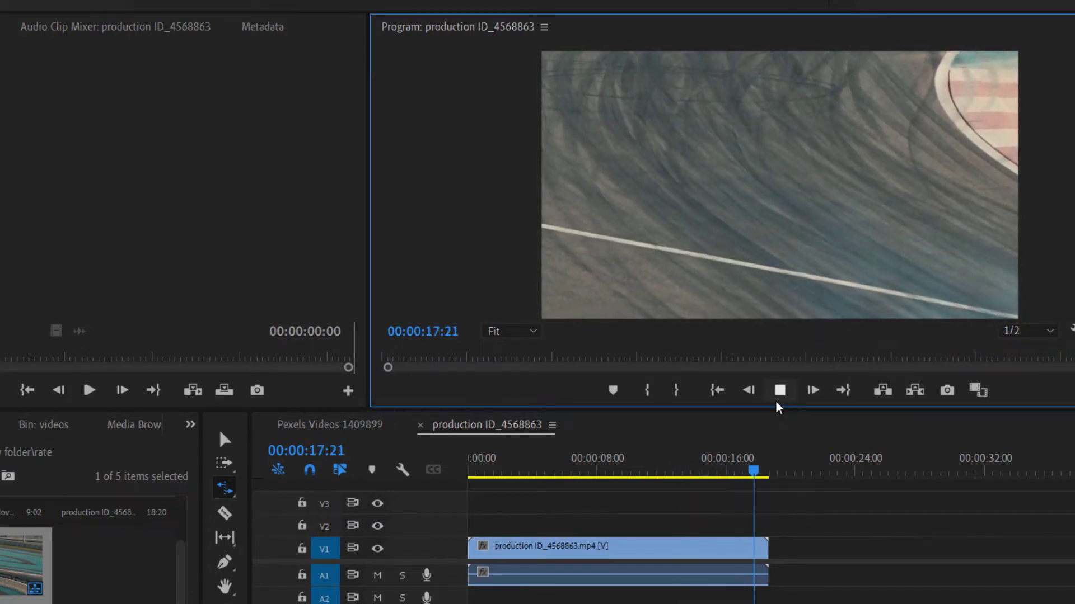
{"action": "left_click_drag", "start_coordinate": [733, 476], "coordinate": [557, 487]}
{"action": "left_click", "coordinate": [778, 392]}
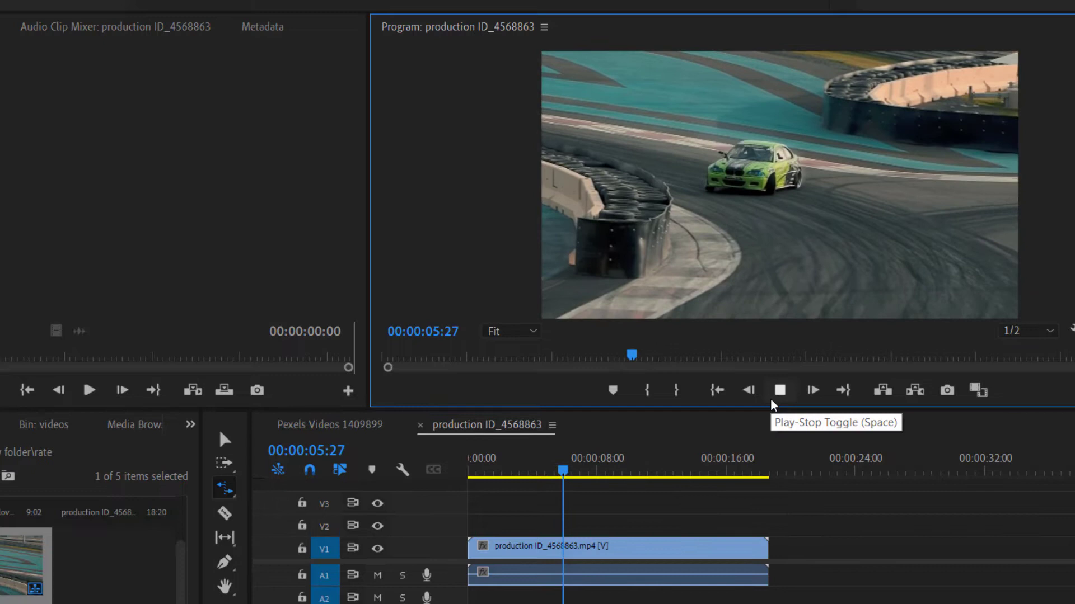
{"action": "left_click", "coordinate": [771, 400]}
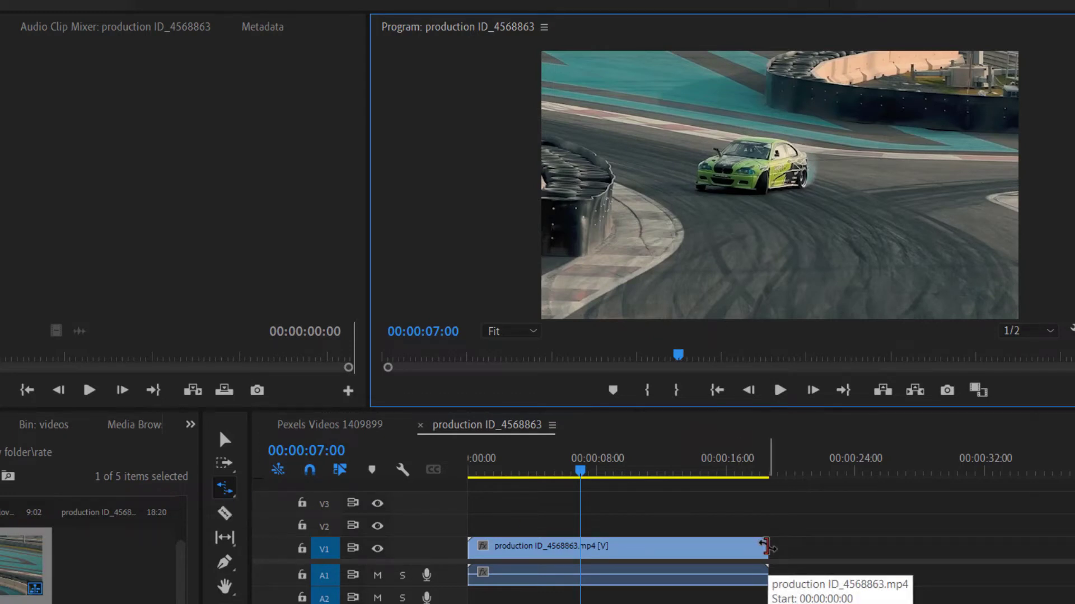
Rate-stretch the drift clip down to about nine seconds and play it back from the start
{"action": "left_click_drag", "start_coordinate": [766, 545], "coordinate": [630, 546]}
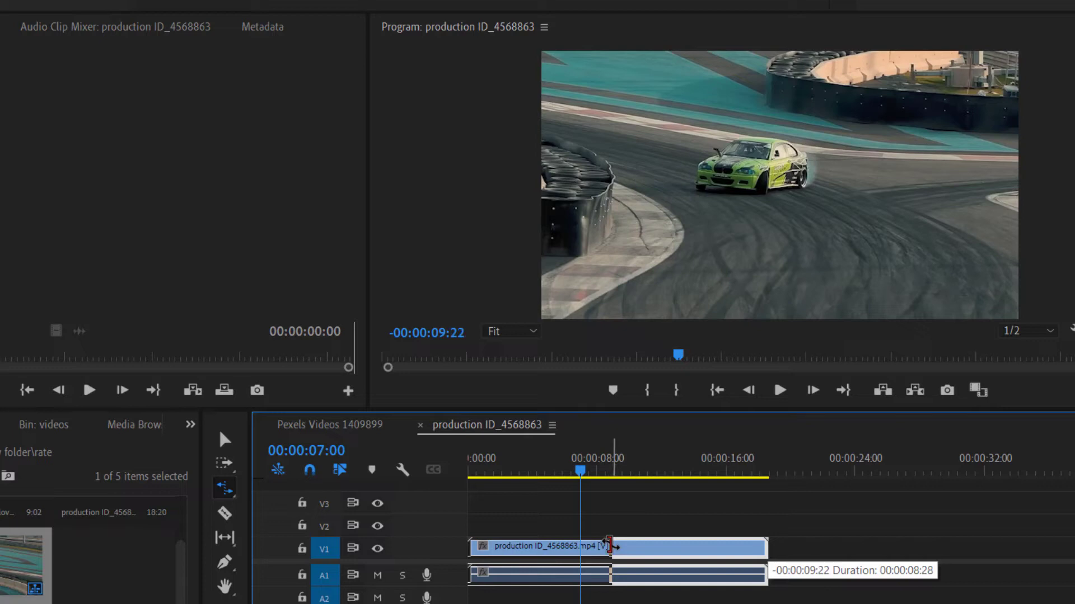
{"action": "left_click_drag", "start_coordinate": [616, 546], "coordinate": [615, 546]}
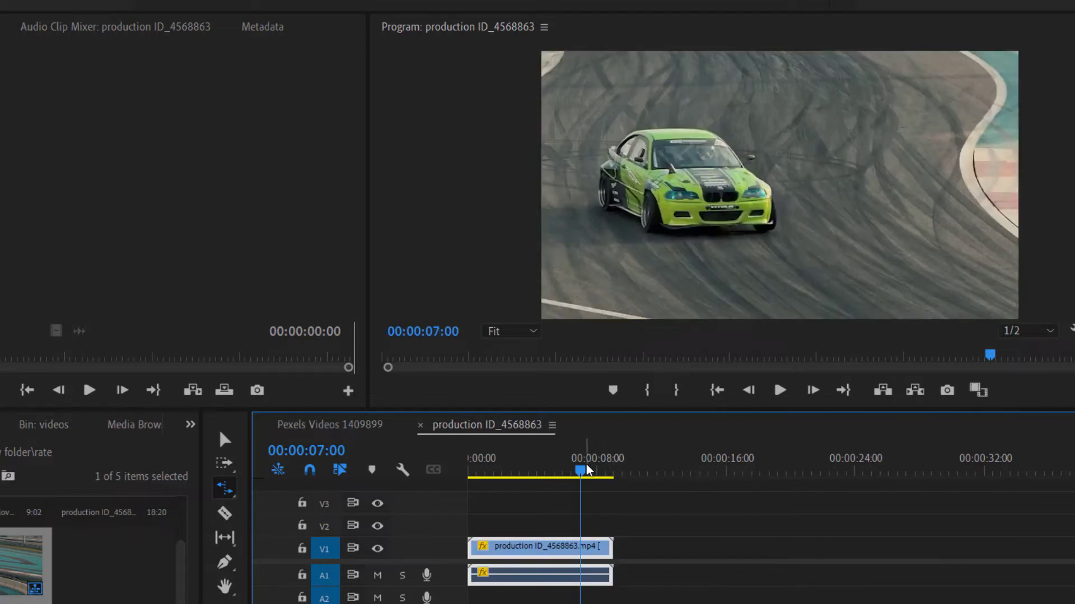
{"action": "key", "text": "Home"}
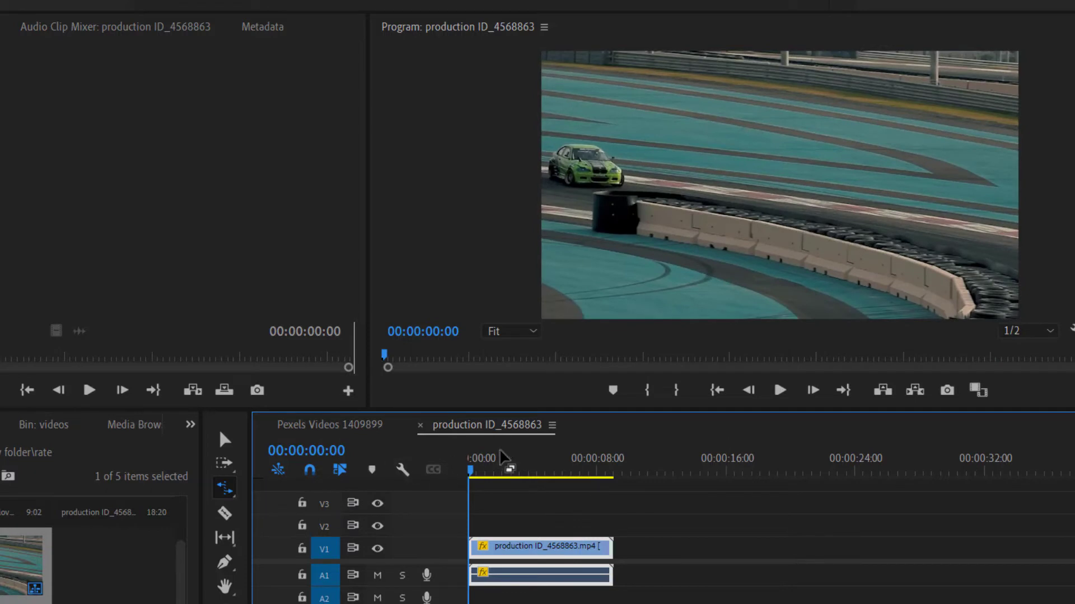
{"action": "left_click", "coordinate": [778, 393]}
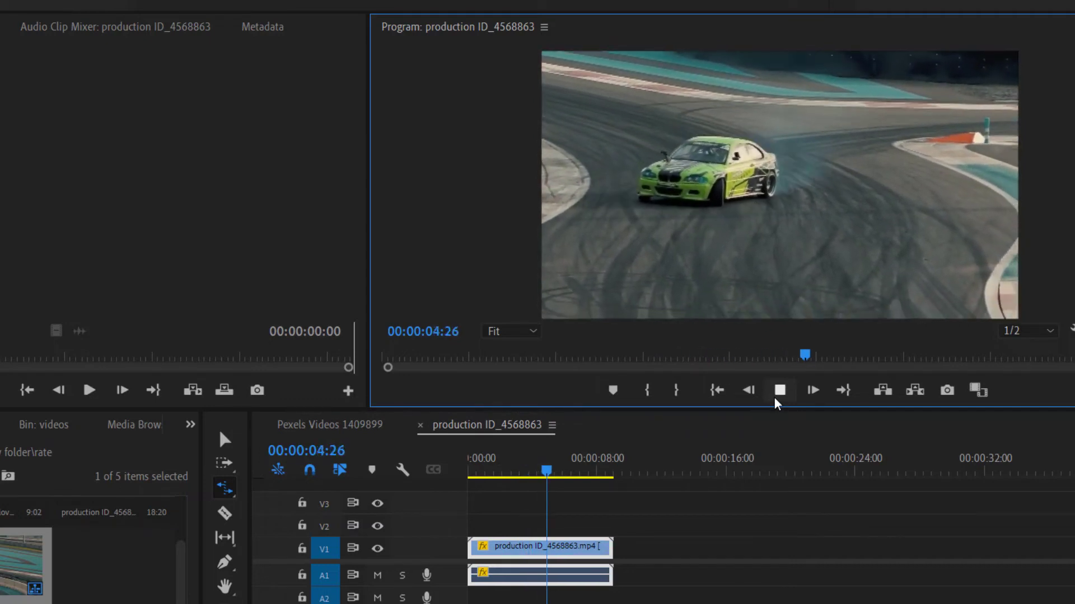
{"action": "left_click", "coordinate": [778, 393]}
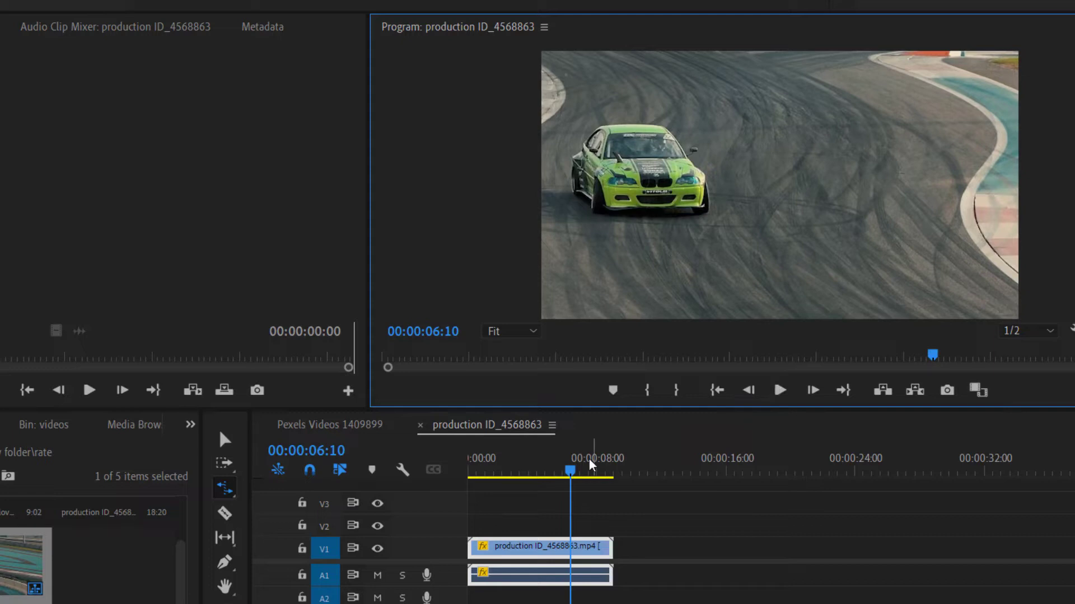
{"action": "left_click_drag", "start_coordinate": [571, 469], "coordinate": [470, 469]}
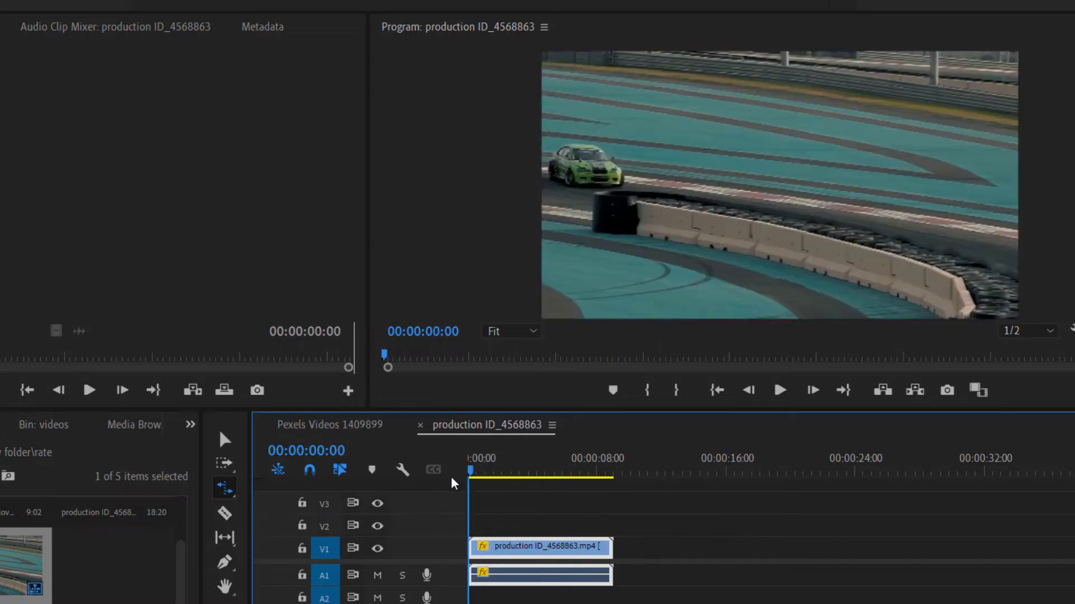
{"action": "left_click", "coordinate": [784, 399]}
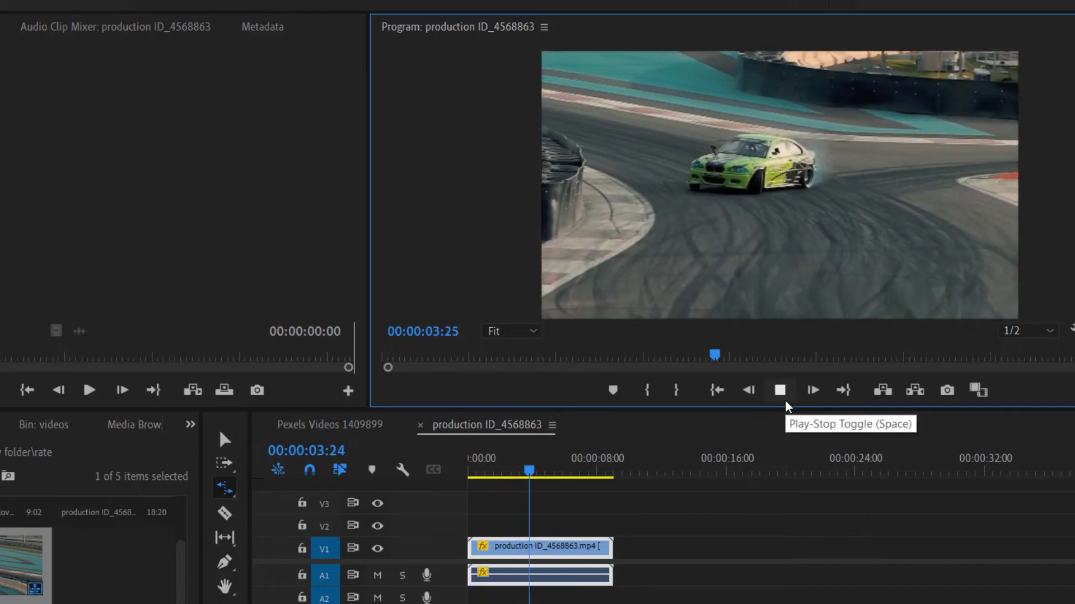
Stretch the clip to 00:00:27:04 at 68.8% speed, preview the slow motion, then undo the last change
{"action": "left_click", "coordinate": [786, 404]}
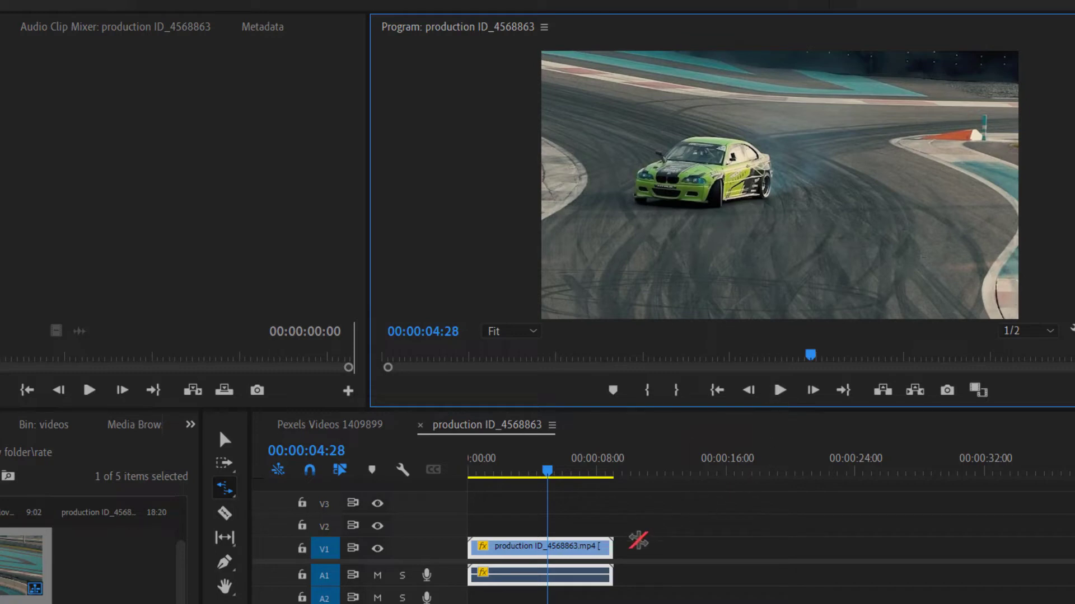
{"action": "left_click_drag", "start_coordinate": [612, 546], "coordinate": [822, 540]}
{"action": "left_click_drag", "start_coordinate": [710, 540], "coordinate": [783, 544]}
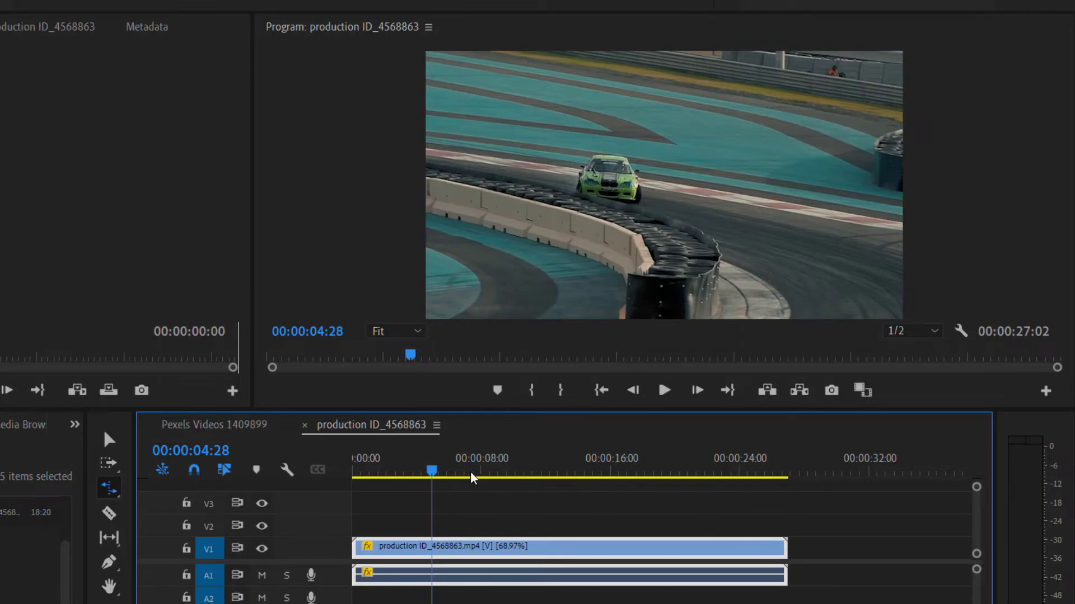
{"action": "key", "text": "Home"}
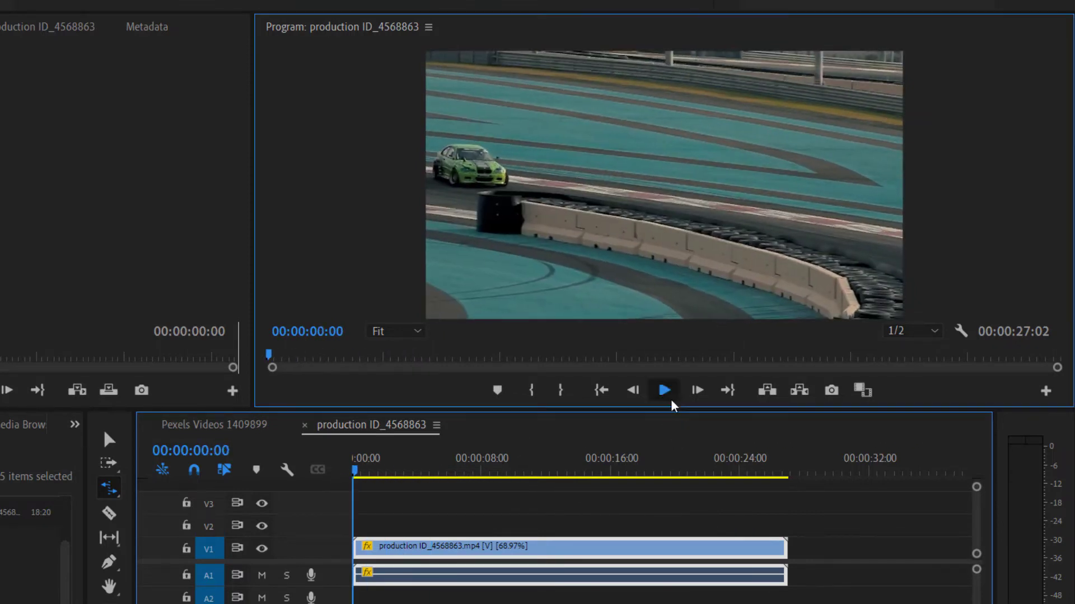
{"action": "left_click", "coordinate": [672, 401]}
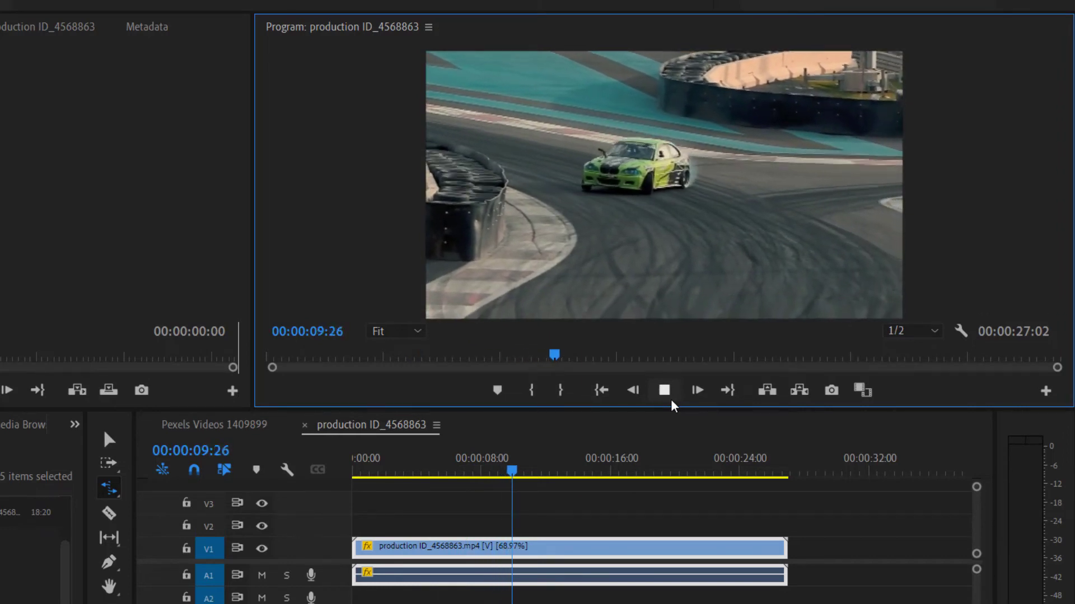
{"action": "left_click", "coordinate": [671, 399]}
{"action": "key", "text": "ctrl+z"}
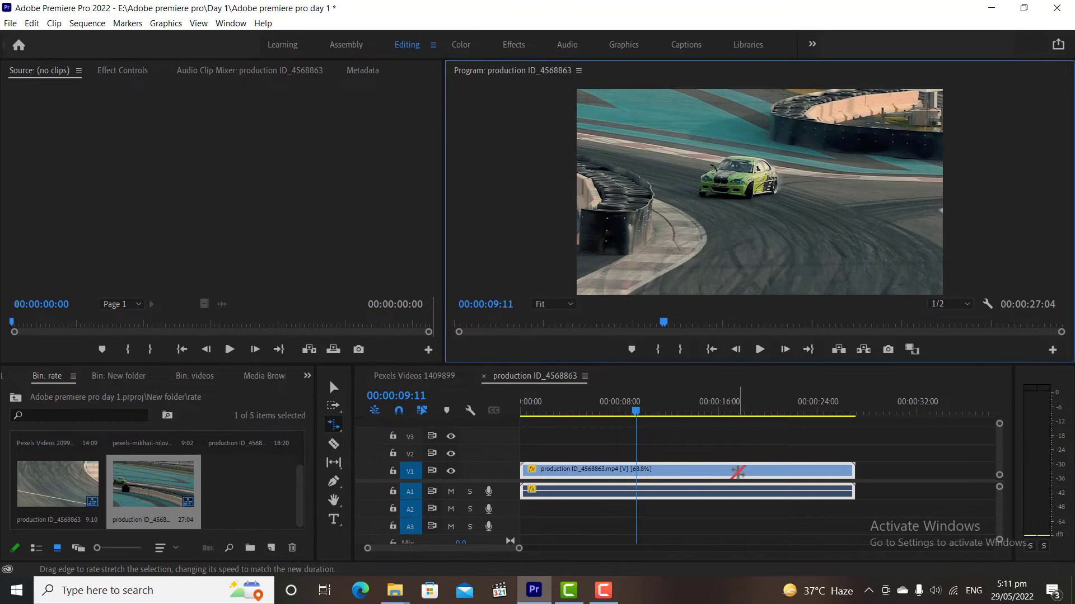
Set the clip's speed to 100% in Speed/Duration, restoring 00:00:18:20, and play it from the start
{"action": "right_click", "coordinate": [737, 472]}
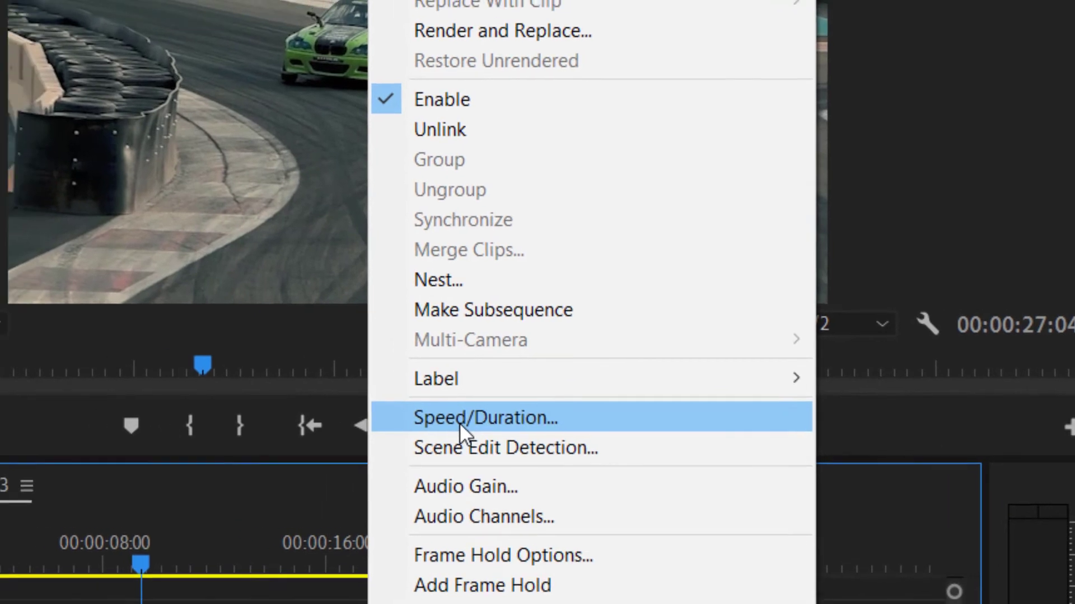
{"action": "left_click", "coordinate": [411, 412]}
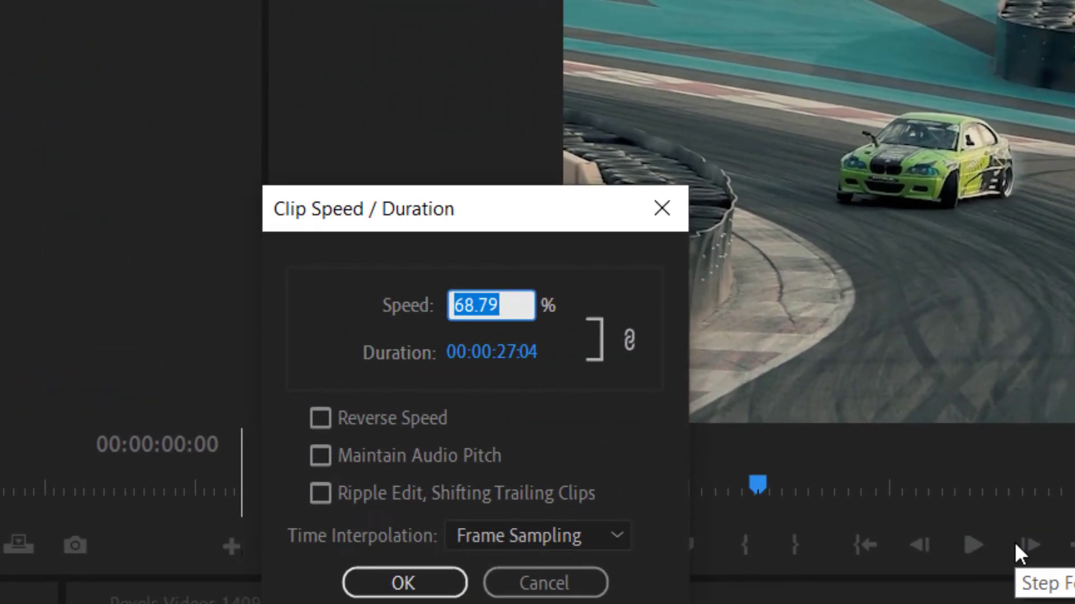
{"action": "type", "text": "100"}
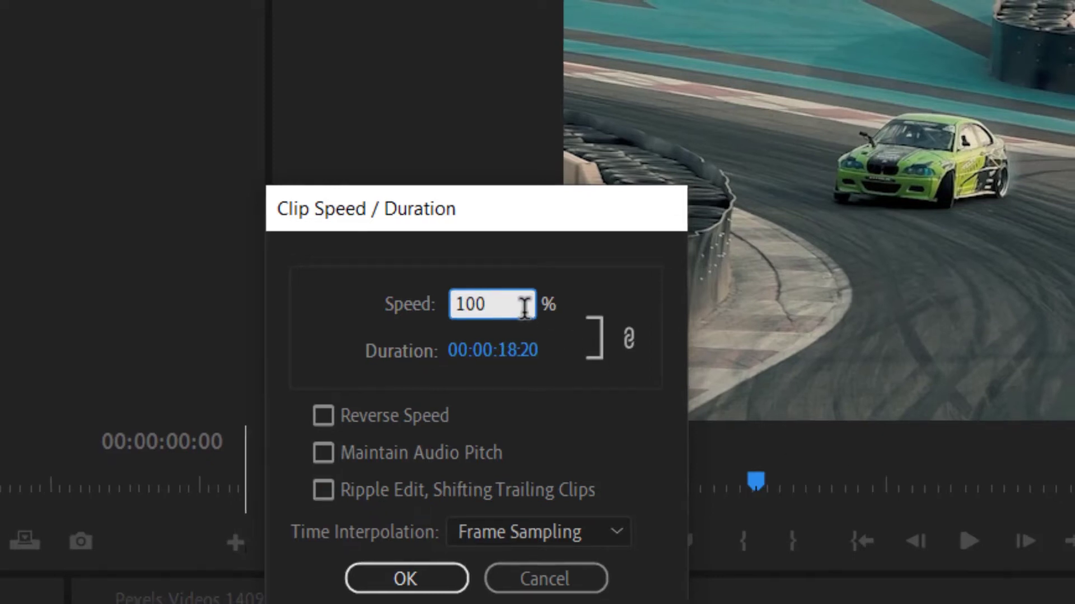
{"action": "key", "text": "Return"}
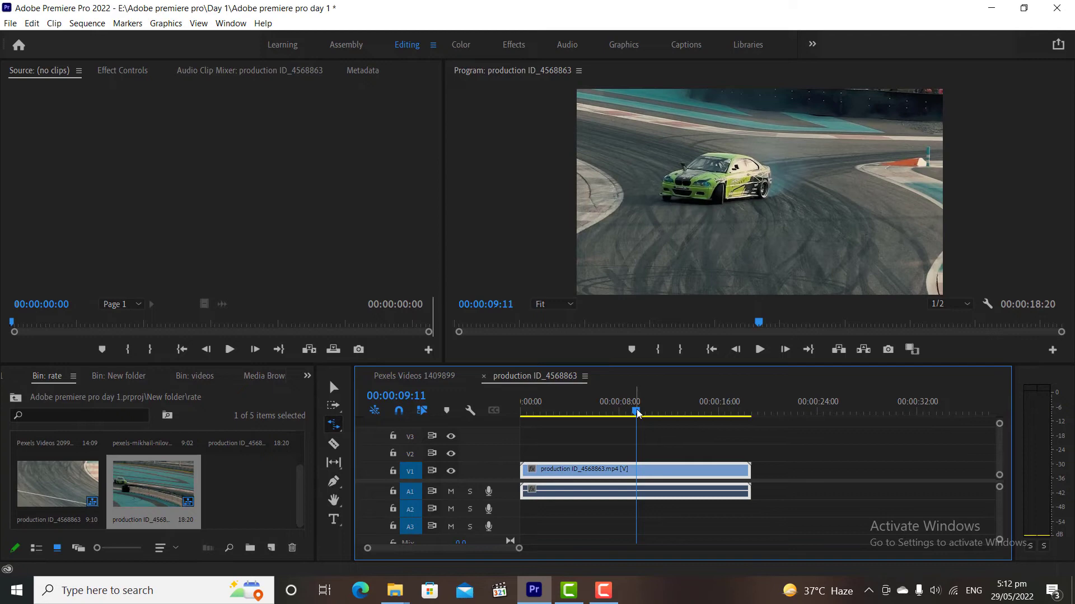
{"action": "left_click_drag", "start_coordinate": [636, 412], "coordinate": [522, 412]}
{"action": "left_click", "coordinate": [759, 349]}
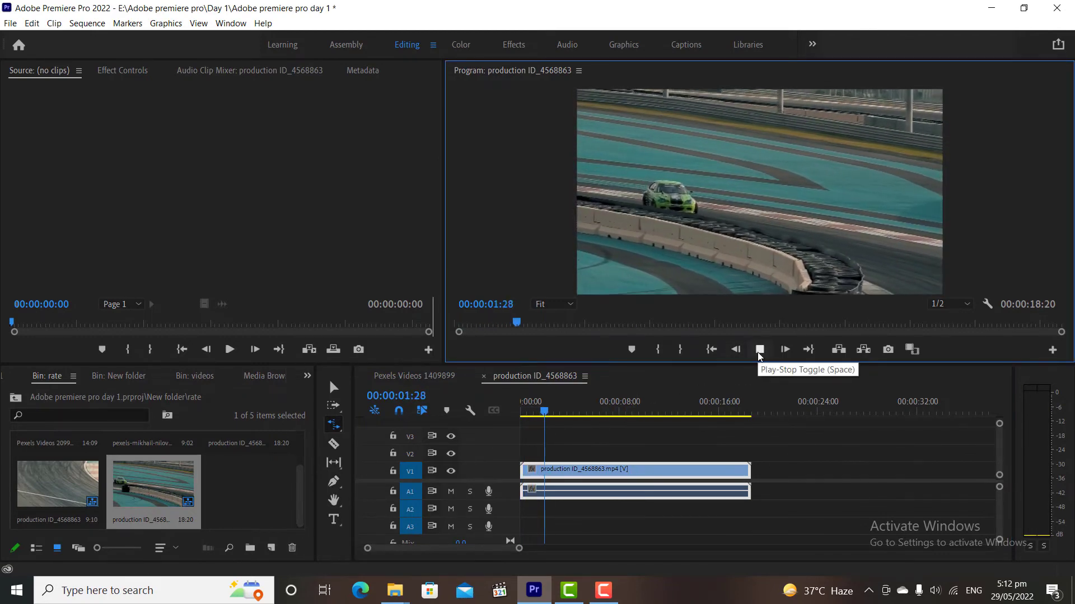
{"action": "left_click", "coordinate": [753, 354]}
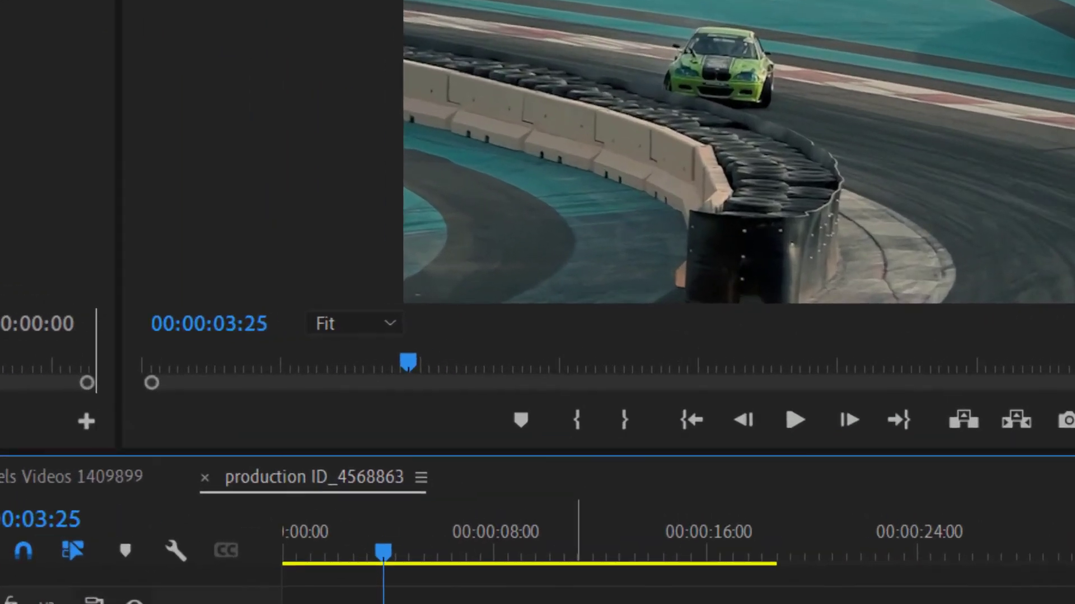
{"action": "right_click", "coordinate": [653, 487]}
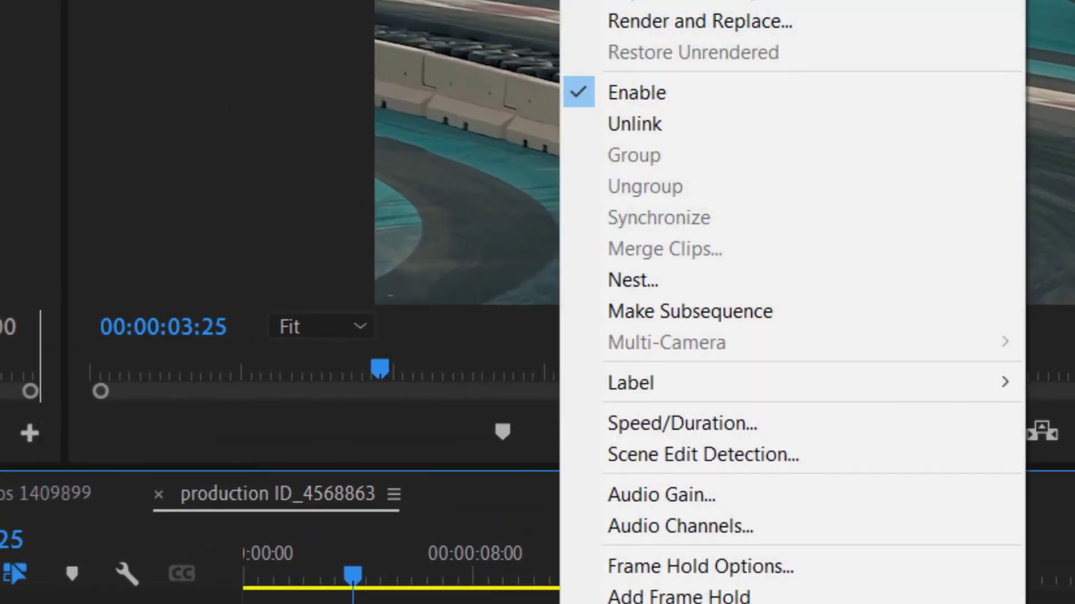
{"action": "left_click", "coordinate": [653, 429]}
{"action": "type", "text": "200"}
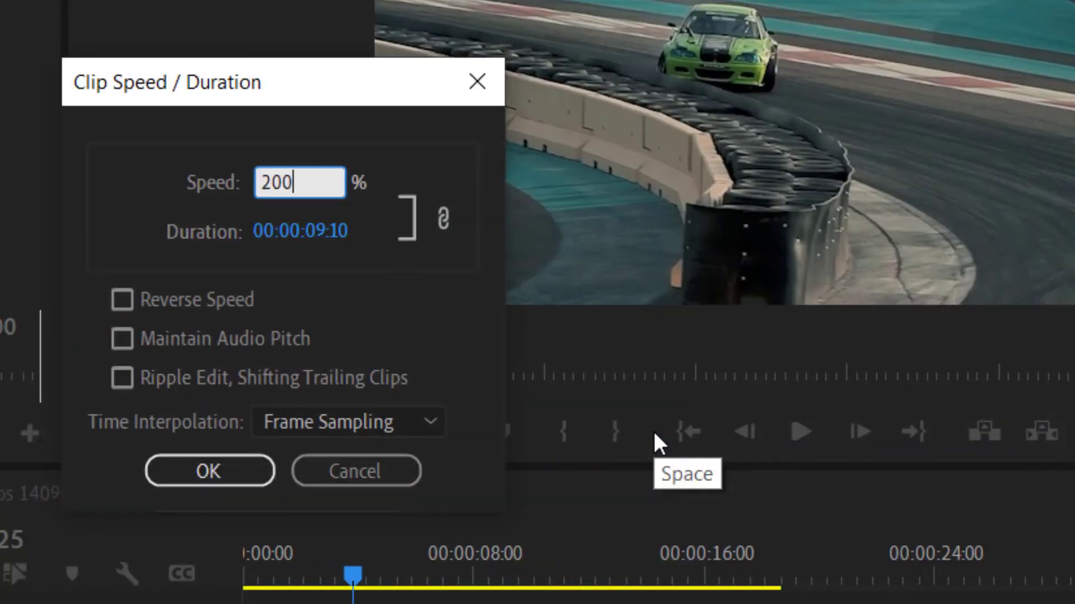
{"action": "key", "text": "Return"}
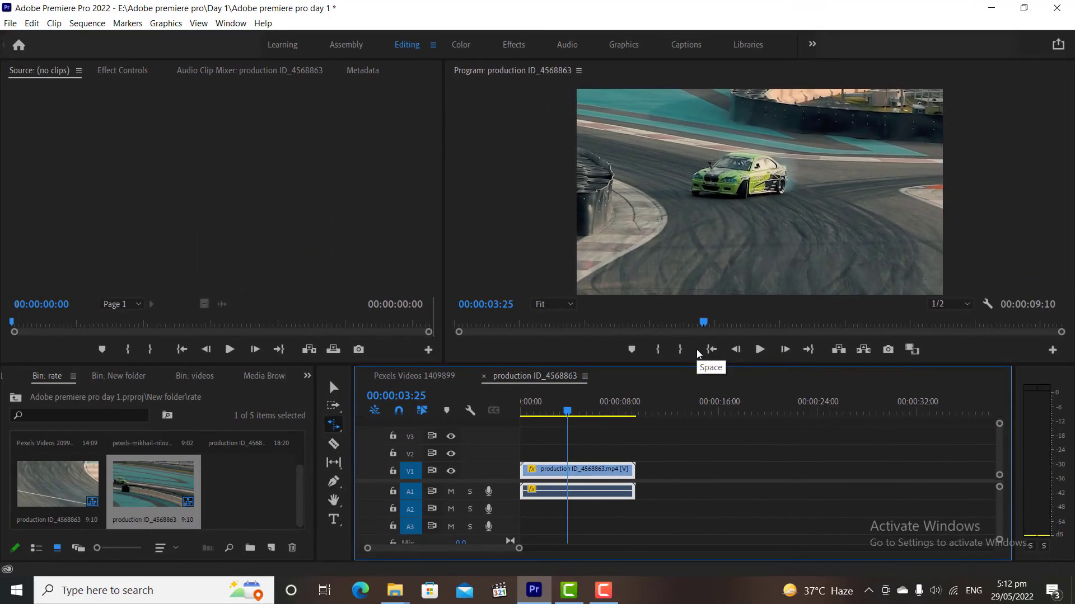
{"action": "left_click_drag", "start_coordinate": [567, 411], "coordinate": [518, 414]}
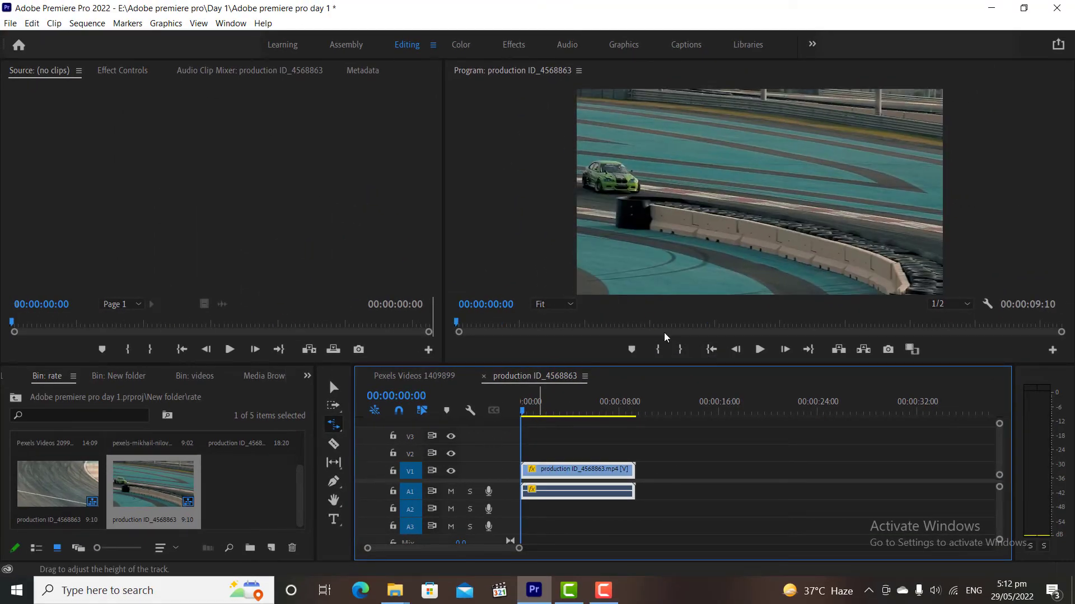
{"action": "left_click", "coordinate": [758, 350]}
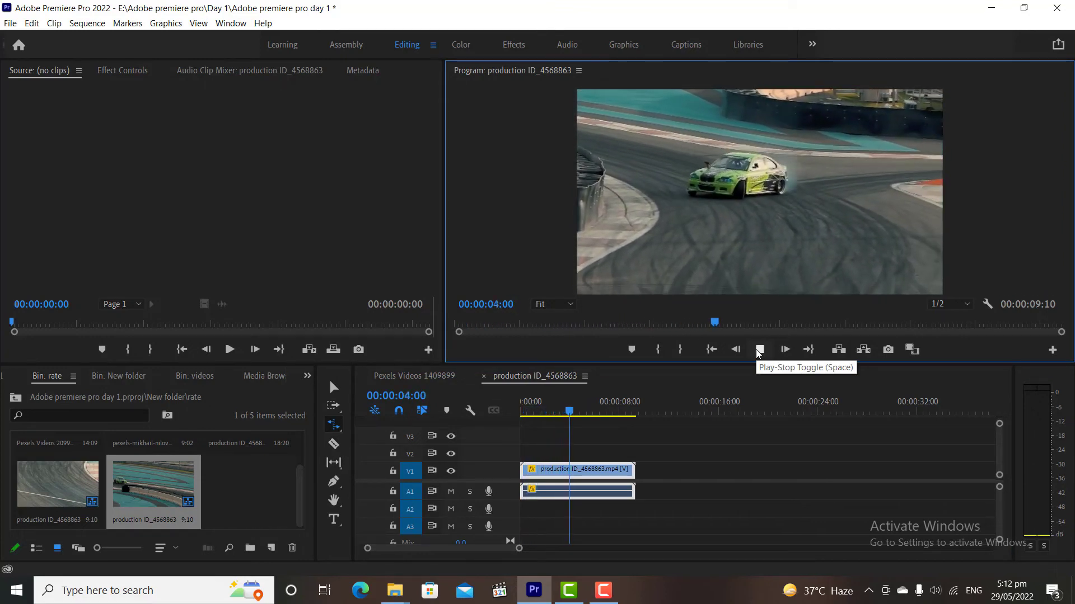
{"action": "left_click", "coordinate": [759, 349]}
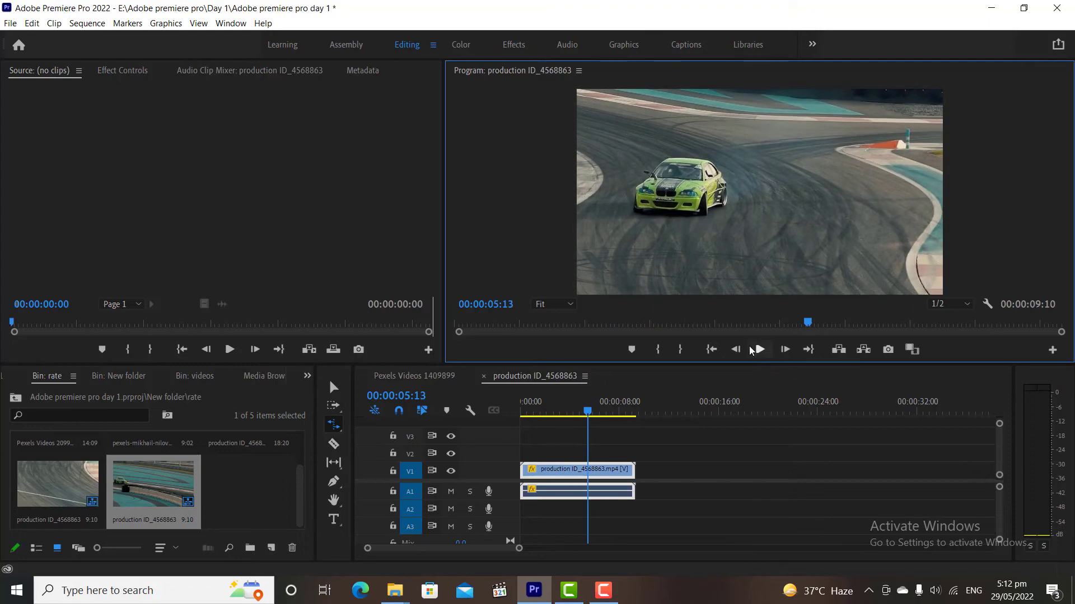
Set the clip to 50% speed (00:00:37:10) and play it back, stopping at 00:00:15:13
{"action": "right_click", "coordinate": [610, 471]}
{"action": "left_click", "coordinate": [662, 347]}
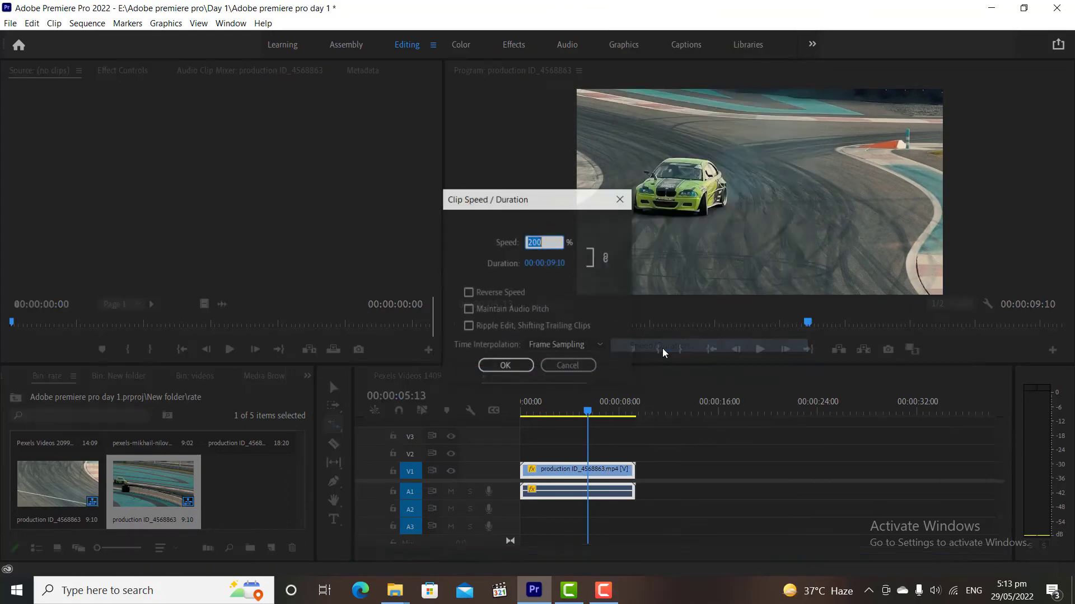
{"action": "type", "text": "50"}
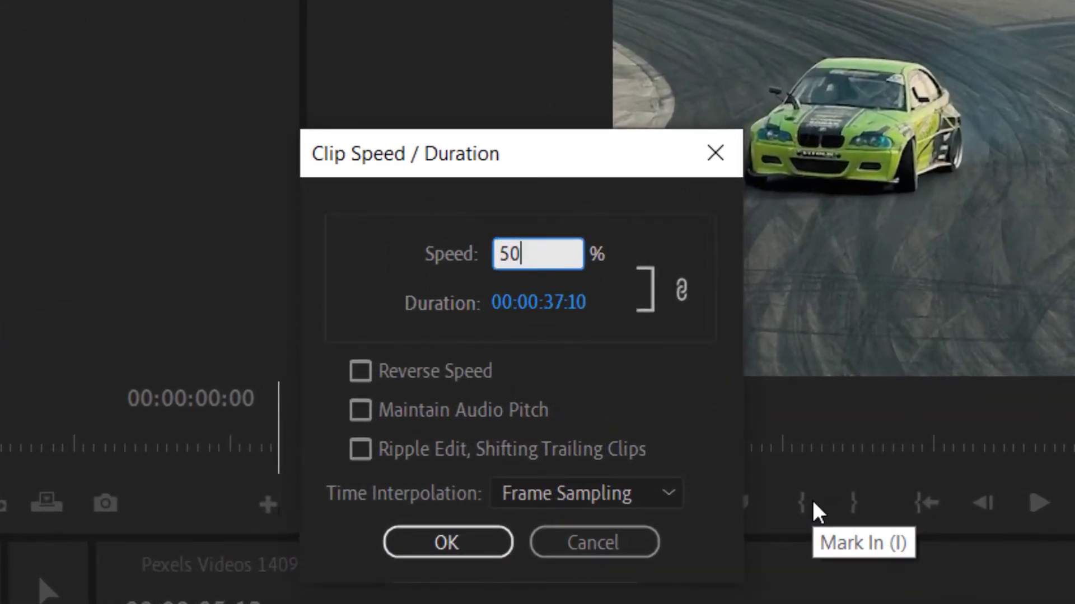
{"action": "key", "text": "Return"}
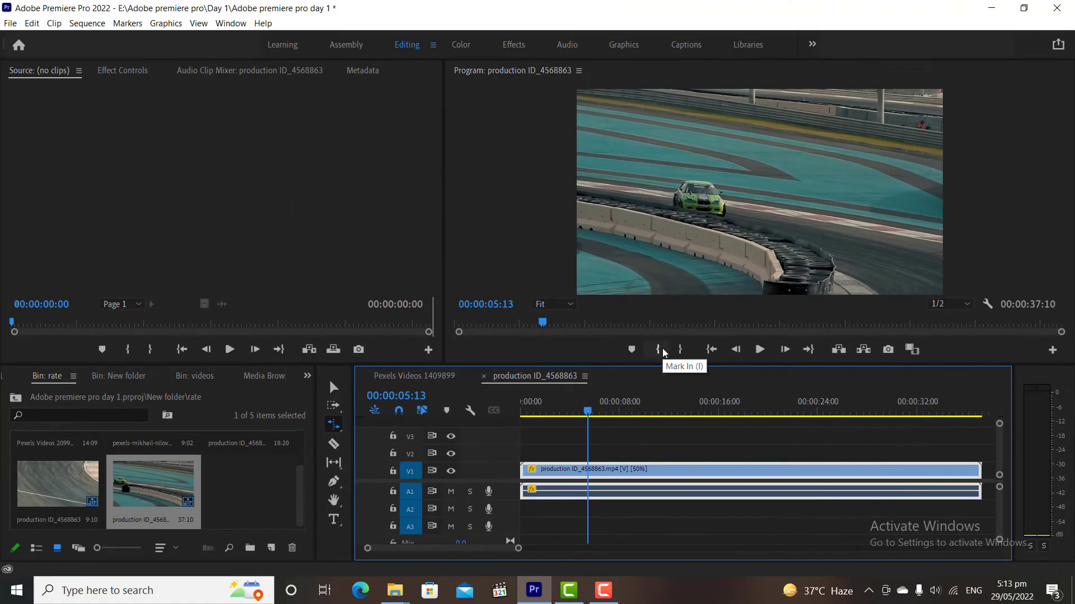
{"action": "left_click", "coordinate": [760, 350]}
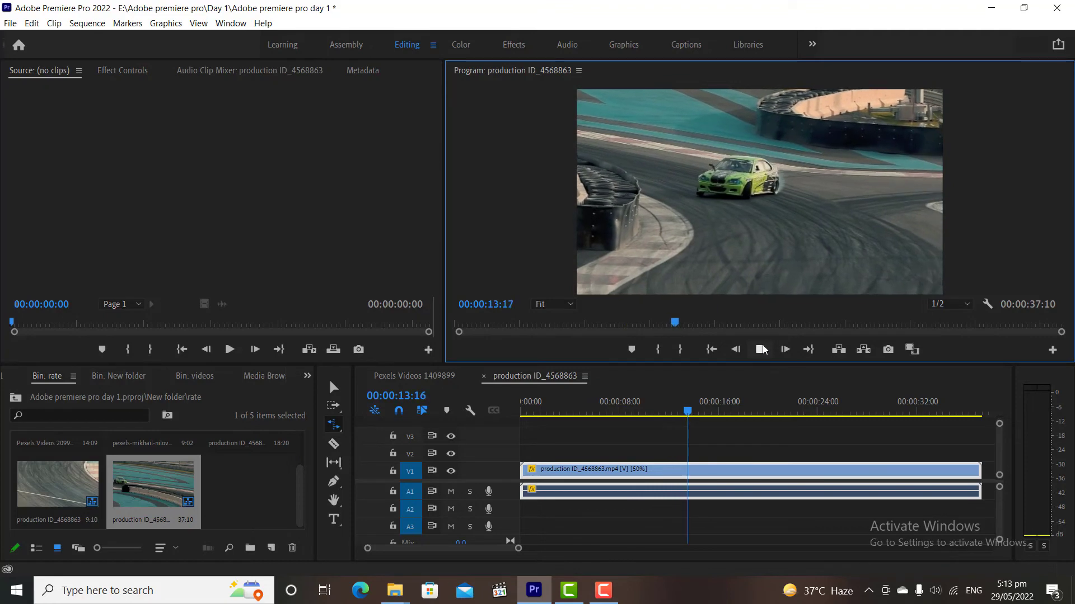
{"action": "left_click", "coordinate": [760, 349]}
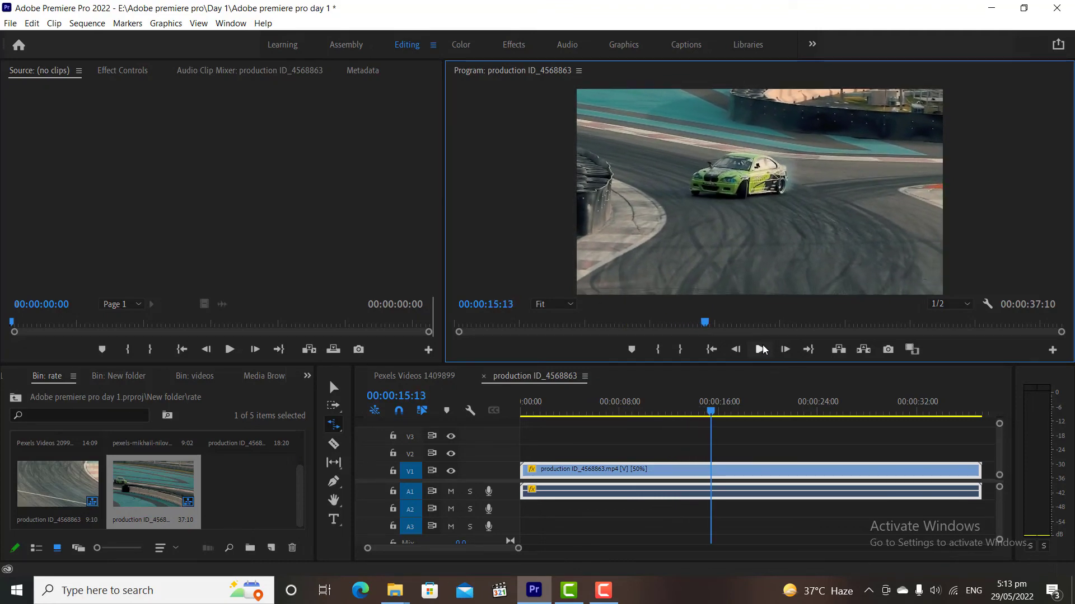
Reset the drift clip's speed to 100% in Speed/Duration
{"action": "right_click", "coordinate": [739, 475]}
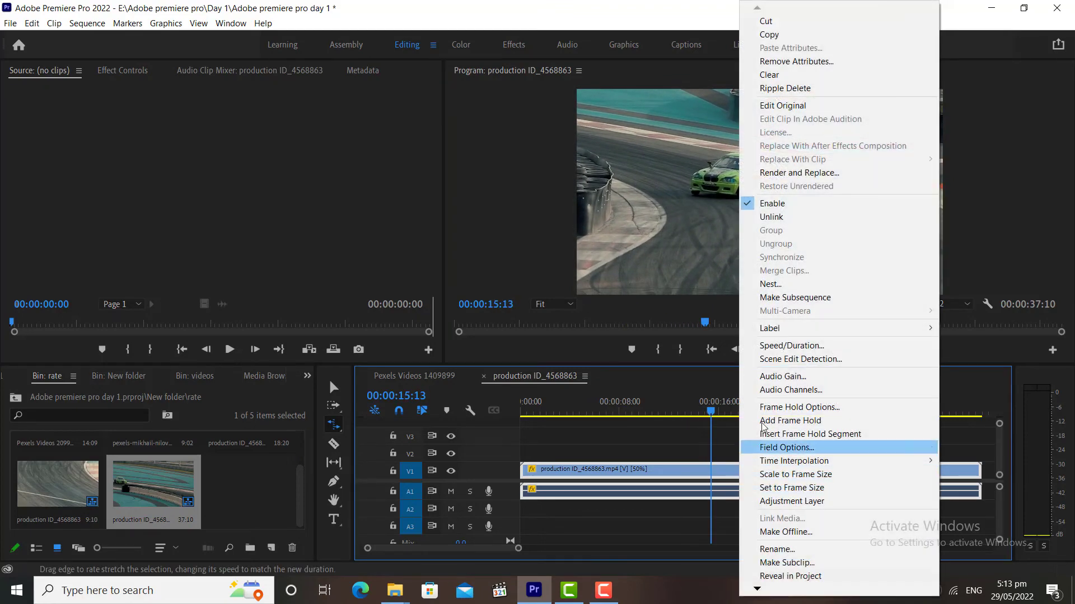
{"action": "left_click", "coordinate": [779, 347]}
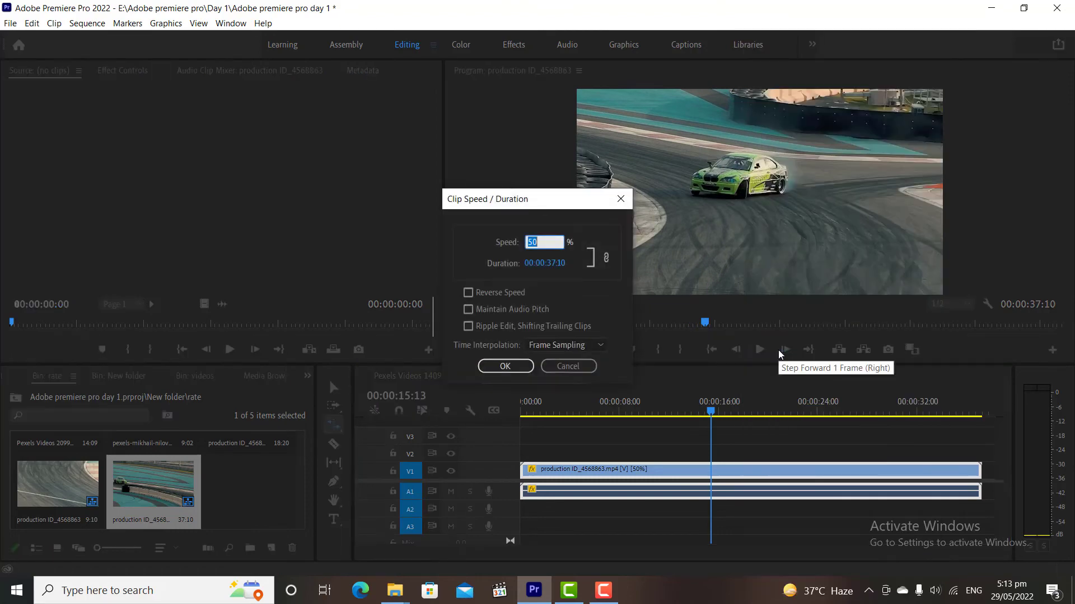
{"action": "key", "text": "Return"}
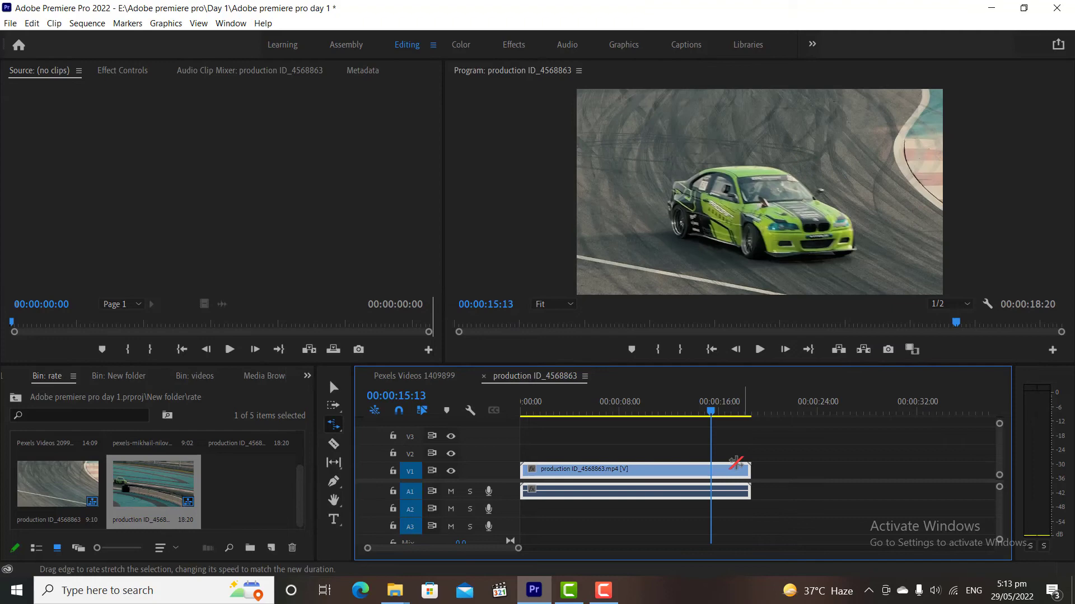
Trim the clip's end to the playhead at 00:00:15:13 and play it back
{"action": "left_click", "coordinate": [334, 387]}
{"action": "left_click_drag", "start_coordinate": [744, 469], "coordinate": [710, 469]}
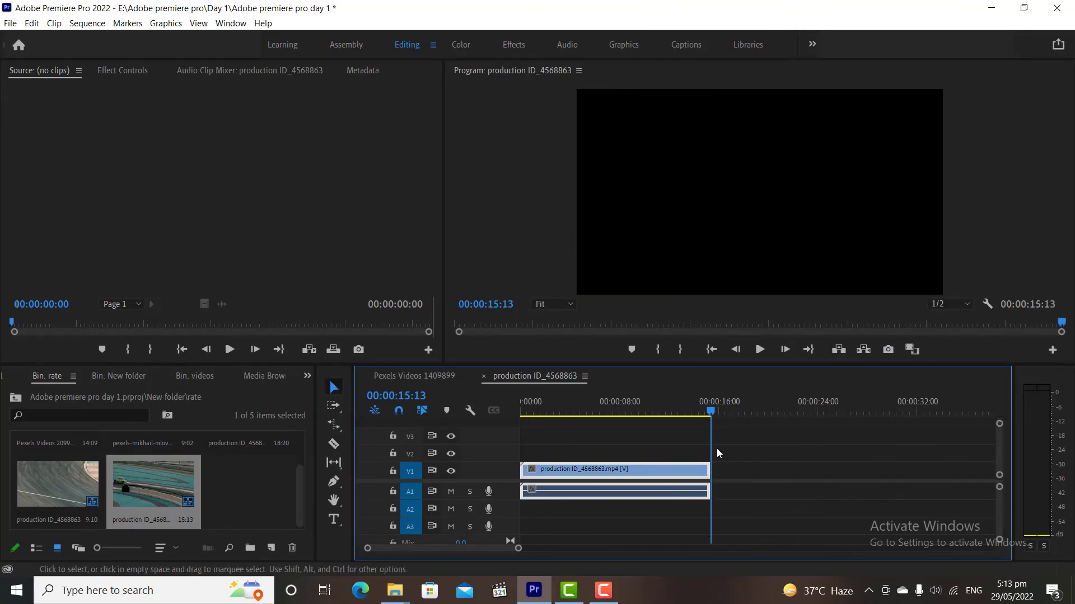
{"action": "left_click", "coordinate": [737, 350]}
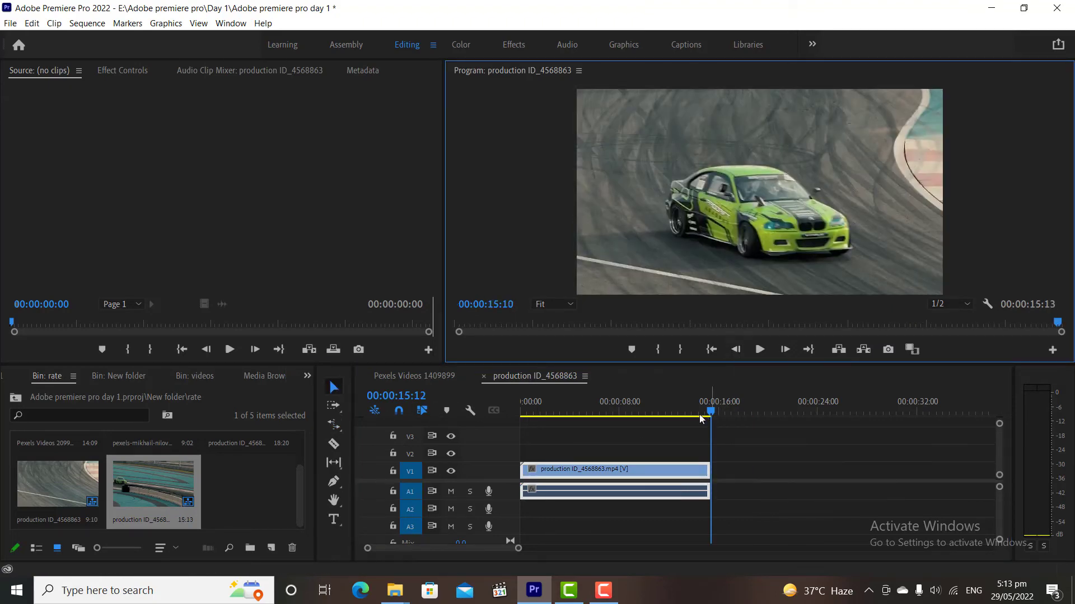
{"action": "left_click_drag", "start_coordinate": [710, 411], "coordinate": [503, 434]}
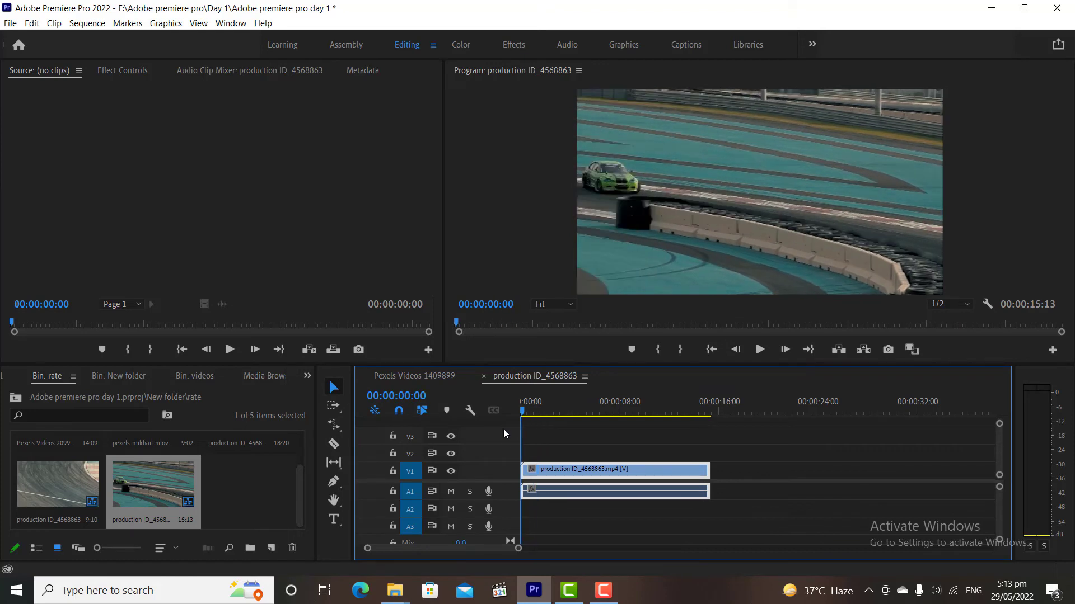
{"action": "left_click", "coordinate": [756, 355]}
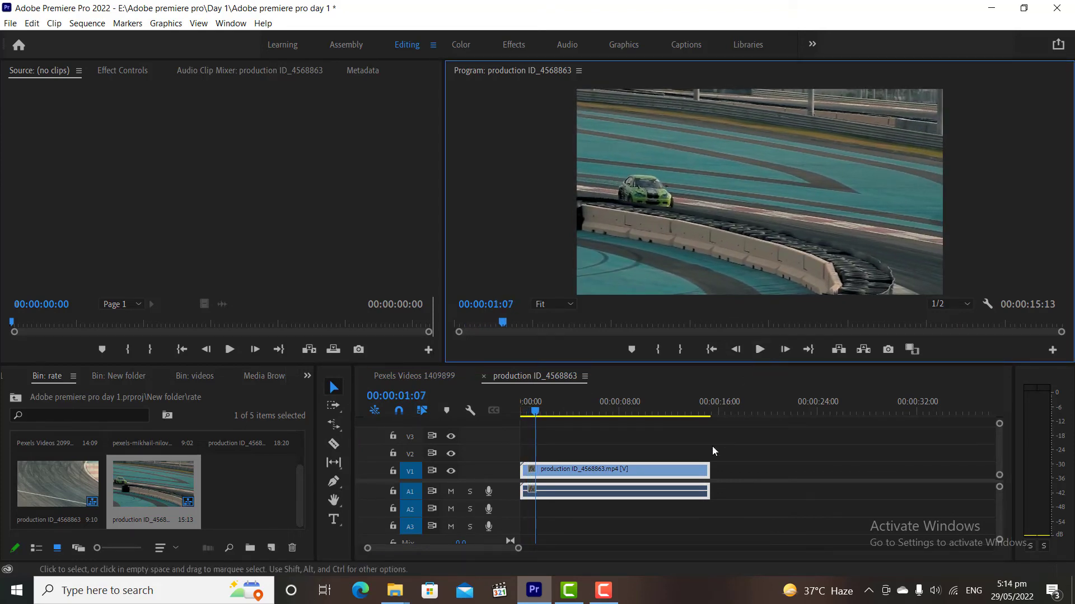
Enable Reverse Speed for the clip so it runs at -100%
{"action": "right_click", "coordinate": [675, 477]}
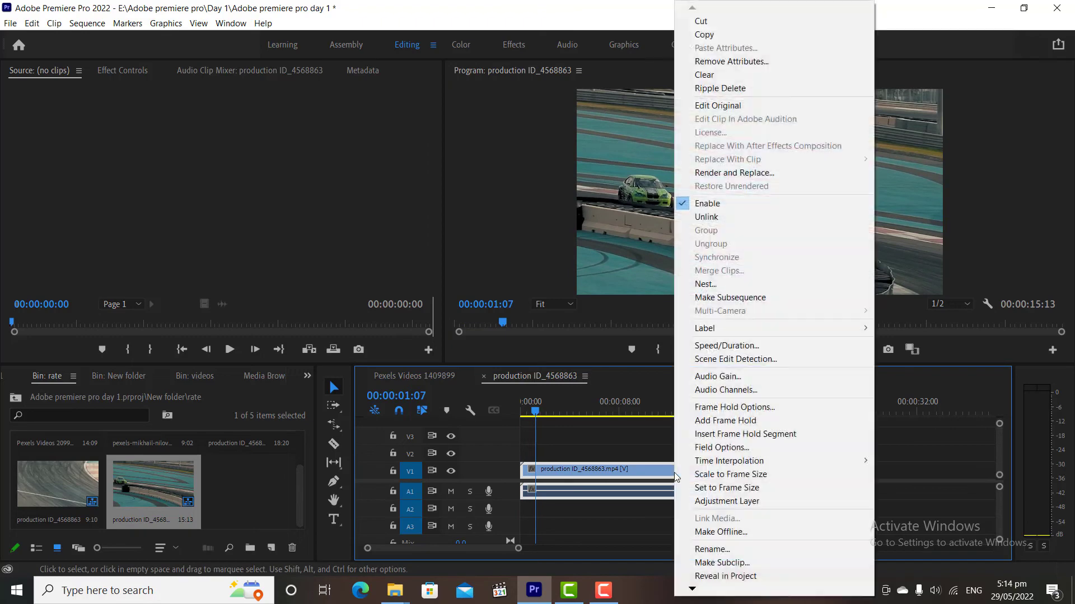
{"action": "left_click", "coordinate": [726, 346]}
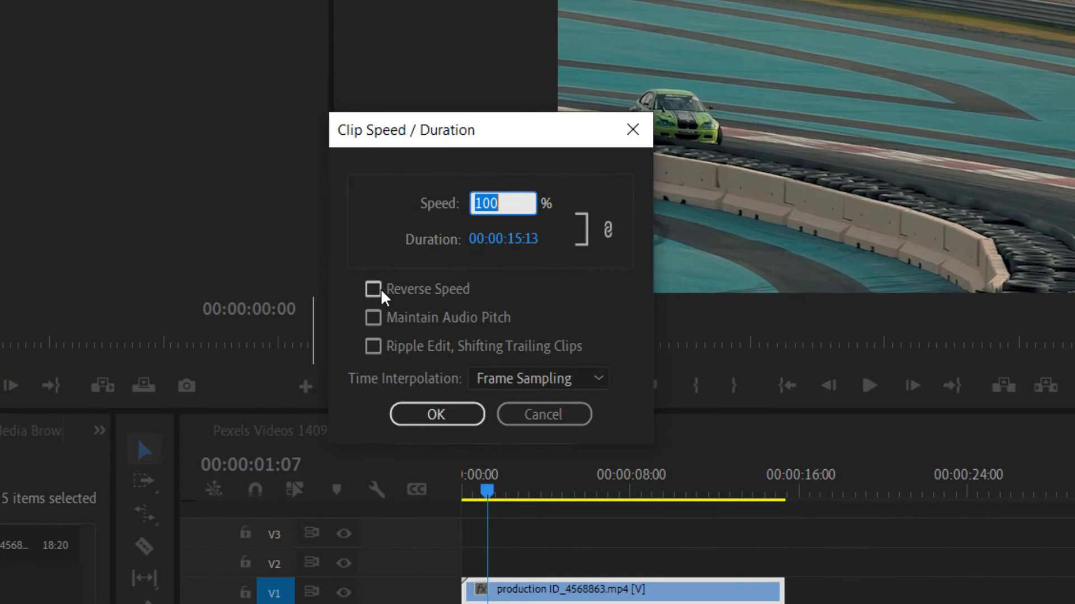
{"action": "left_click", "coordinate": [469, 294]}
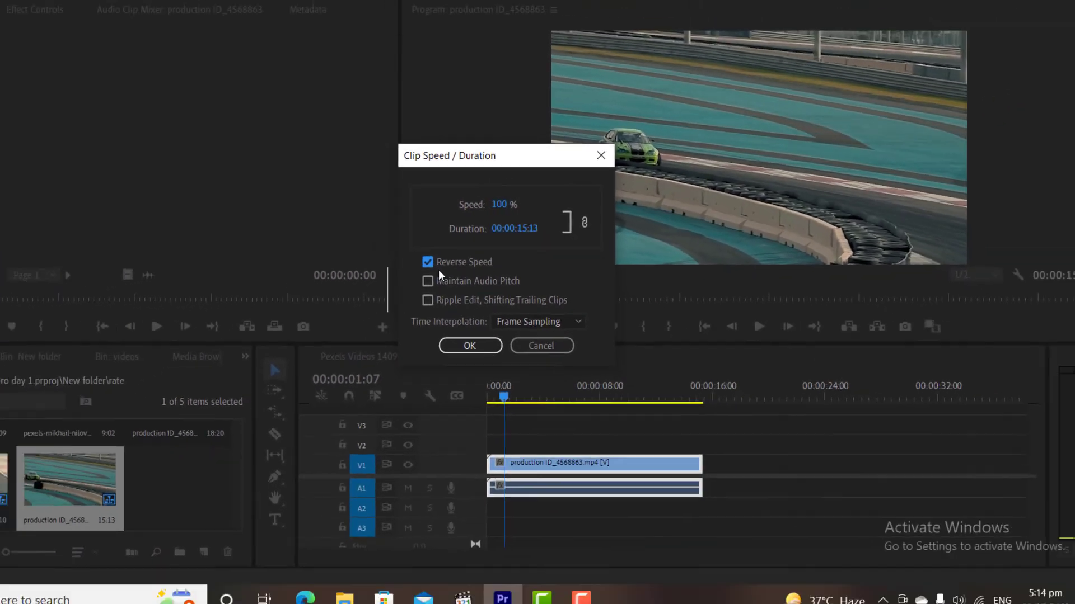
{"action": "left_click", "coordinate": [472, 342]}
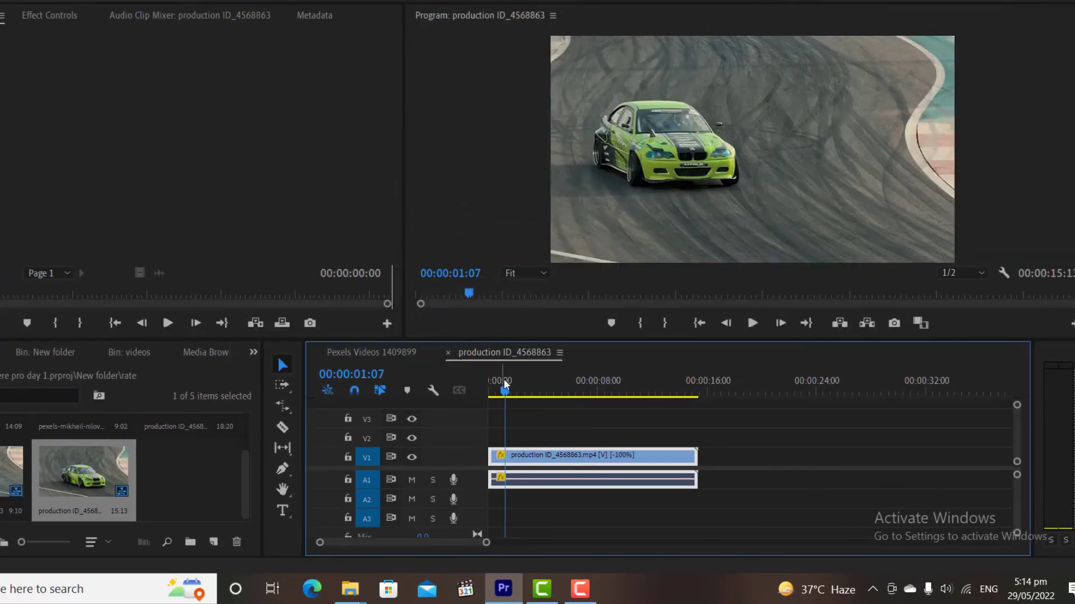
Preview the reversed clip from the start, stopping at 00:00:04:23
{"action": "left_click_drag", "start_coordinate": [502, 380], "coordinate": [471, 387]}
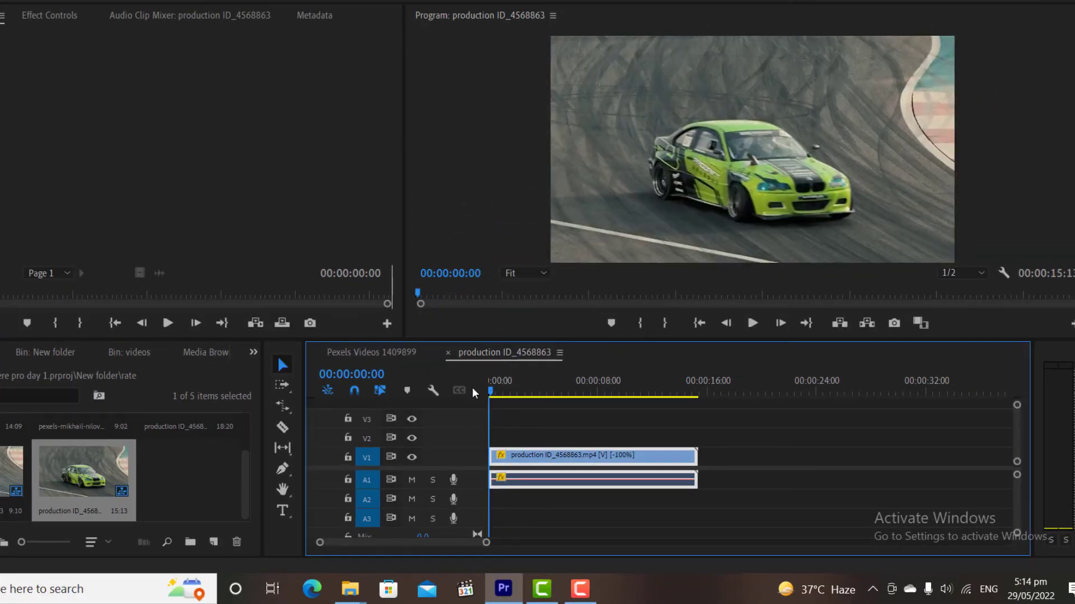
{"action": "left_click", "coordinate": [752, 324]}
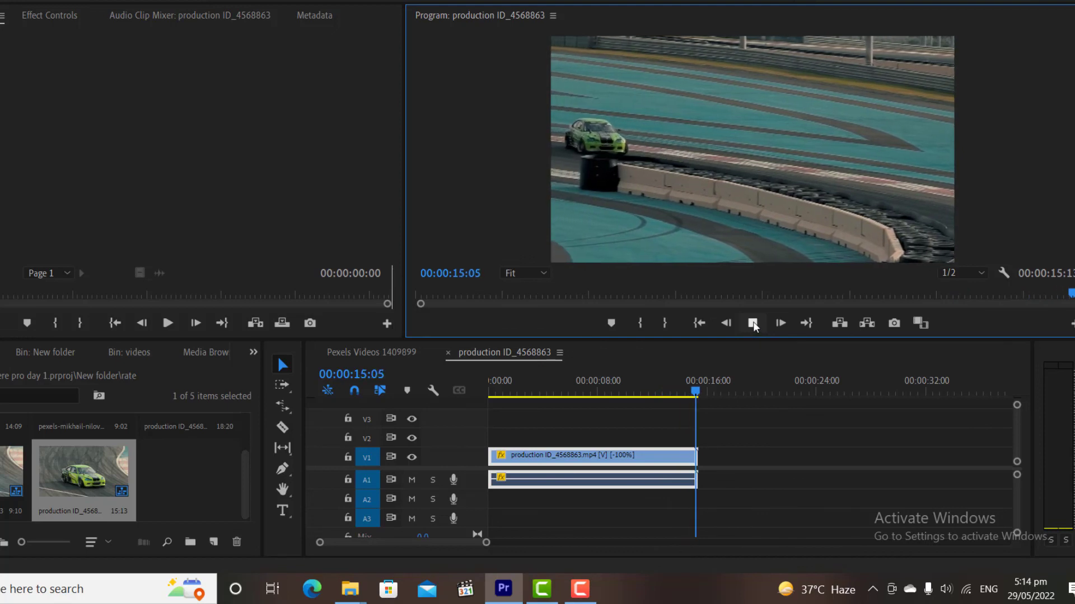
{"action": "left_click", "coordinate": [753, 322]}
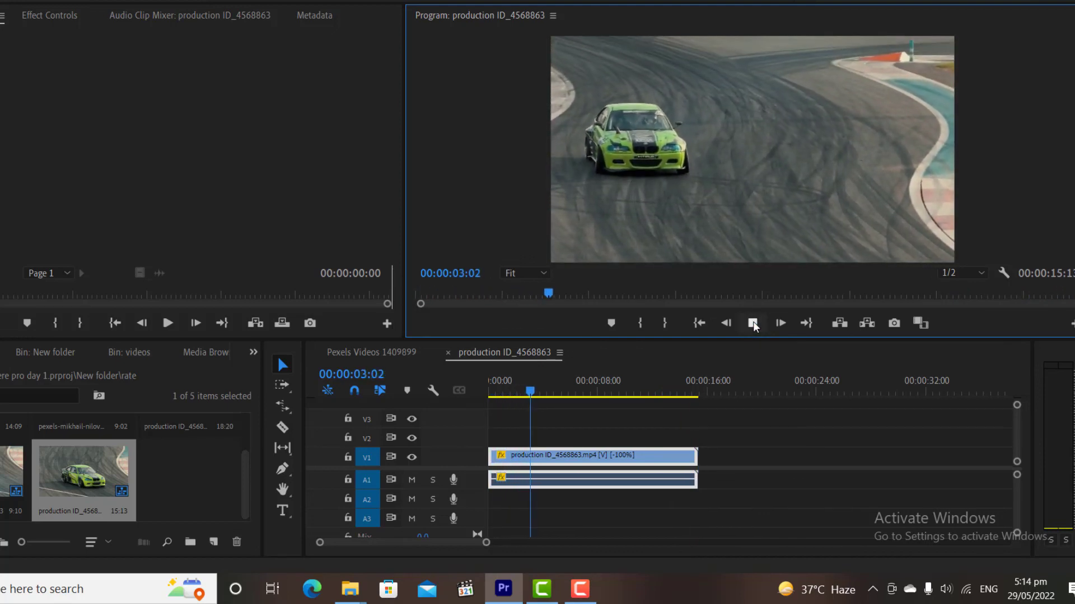
{"action": "left_click", "coordinate": [754, 322]}
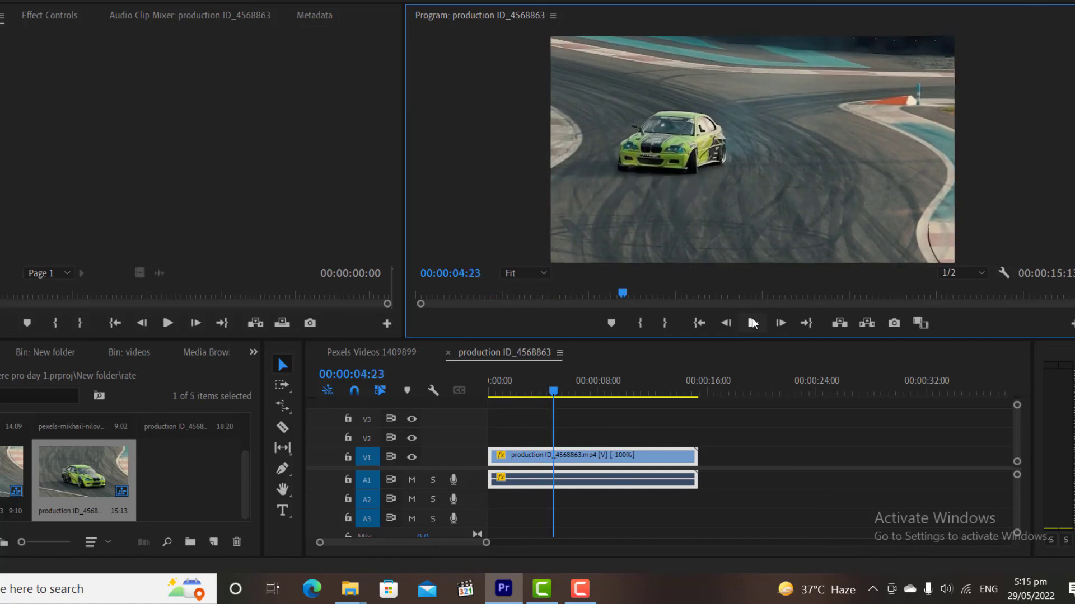
Set the reversed drift clip's speed to 200% in Speed/Duration
{"action": "left_click", "coordinate": [637, 460]}
{"action": "right_click", "coordinate": [637, 460]}
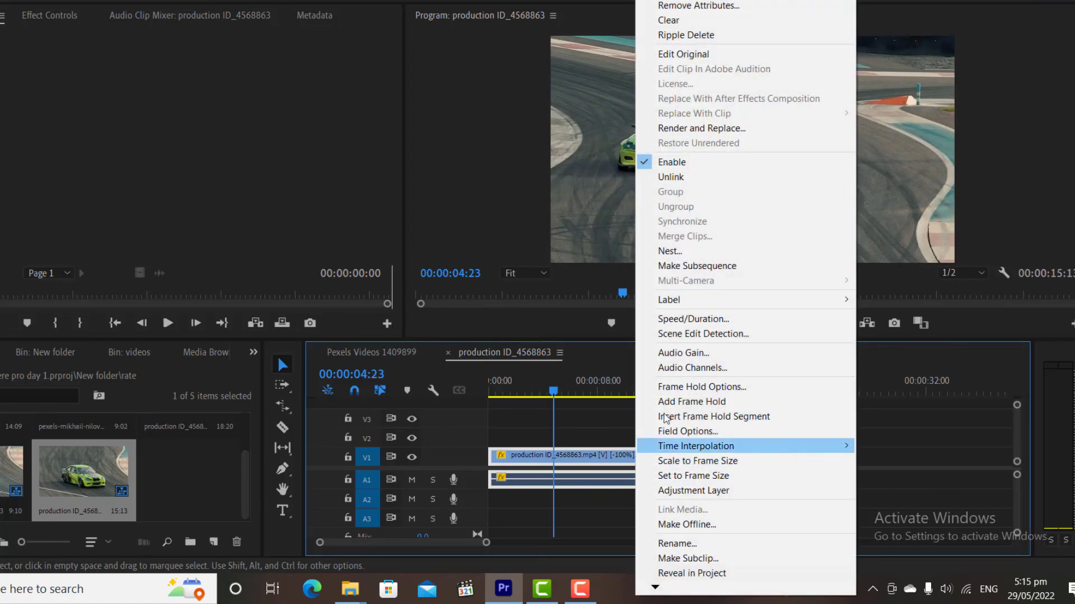
{"action": "left_click", "coordinate": [701, 324]}
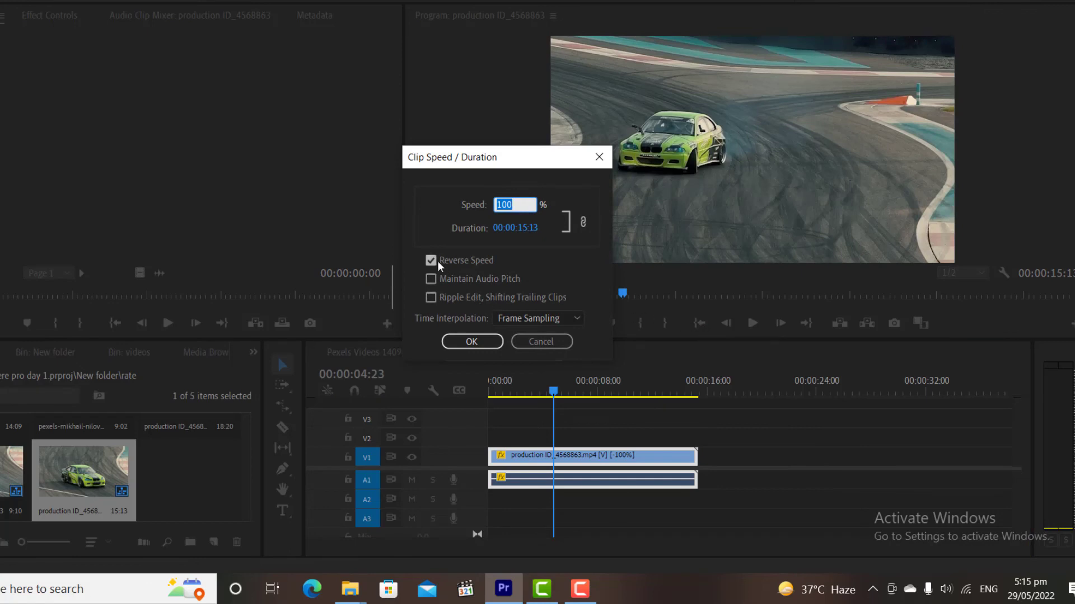
{"action": "type", "text": "2"}
{"action": "key", "text": "Return"}
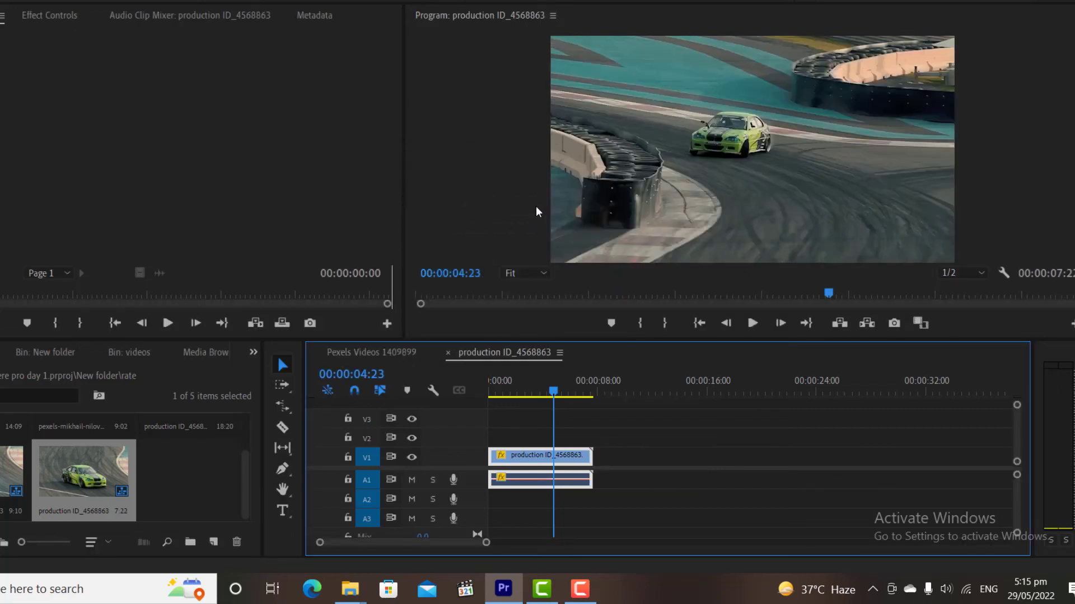
Scrub back and play the faster reversed clip twice to review it
{"action": "left_click_drag", "start_coordinate": [554, 390], "coordinate": [525, 397]}
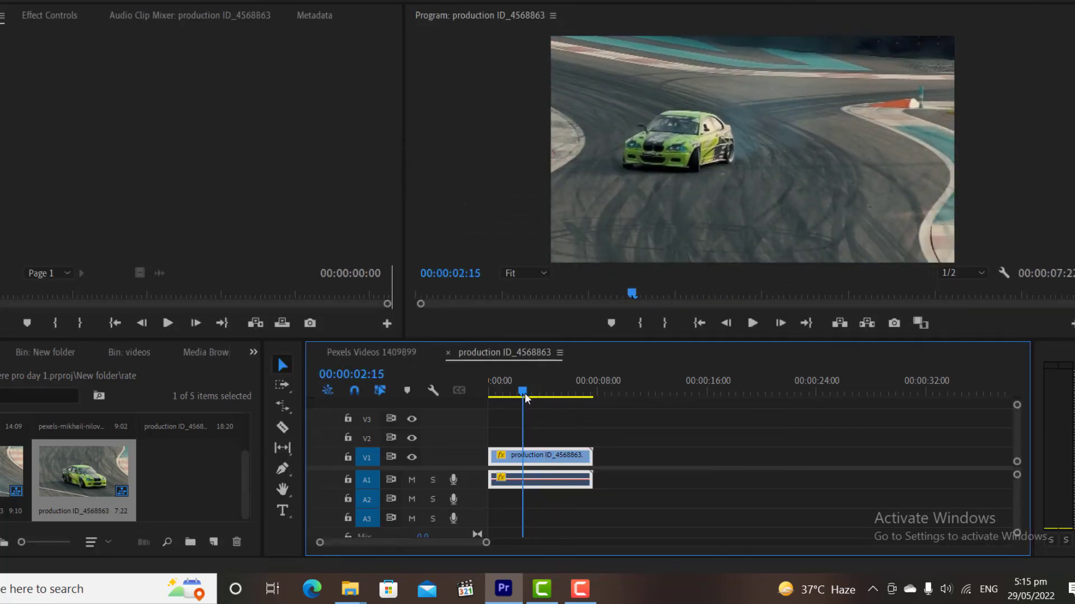
{"action": "left_click", "coordinate": [752, 323]}
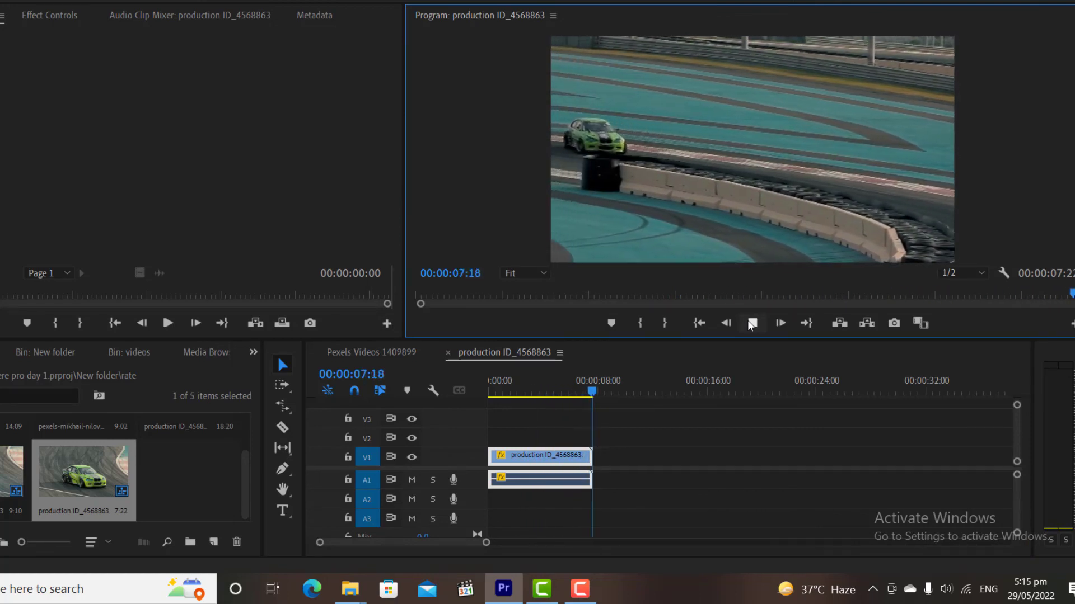
{"action": "left_click_drag", "start_coordinate": [549, 392], "coordinate": [511, 391]}
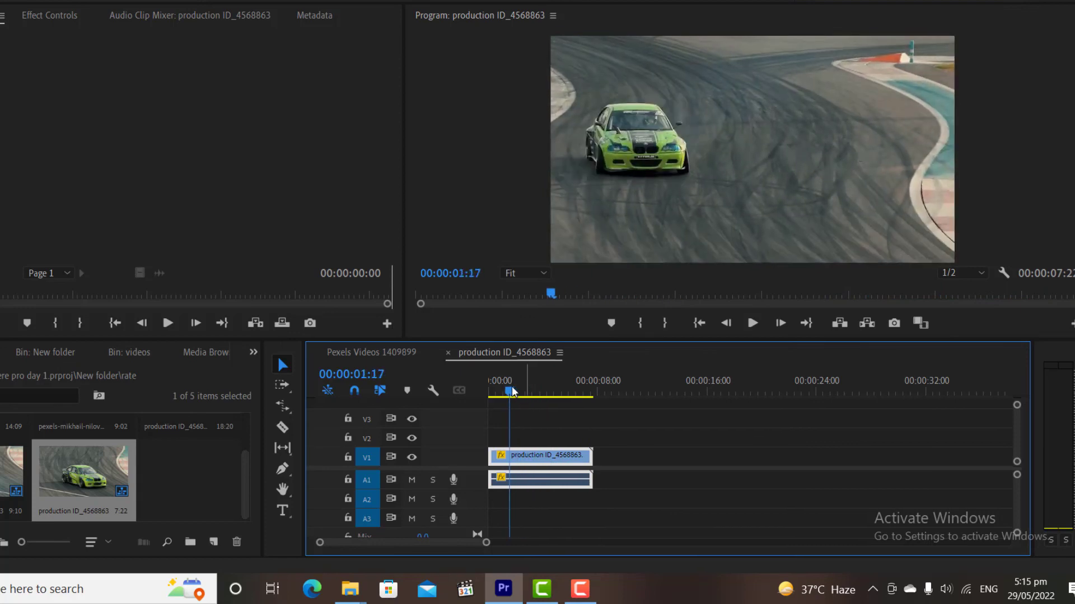
{"action": "left_click", "coordinate": [741, 327]}
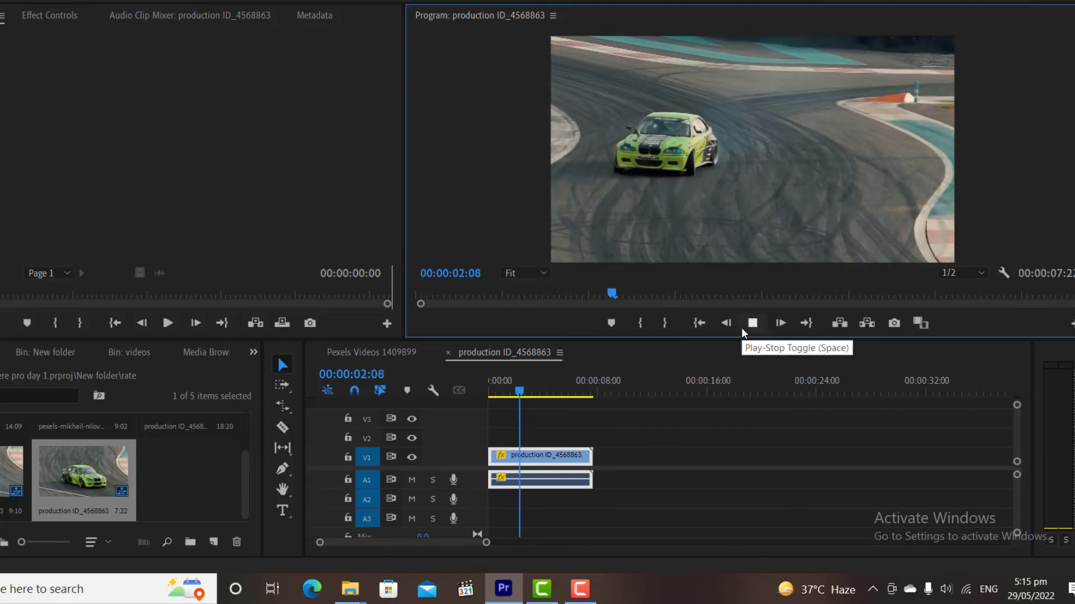